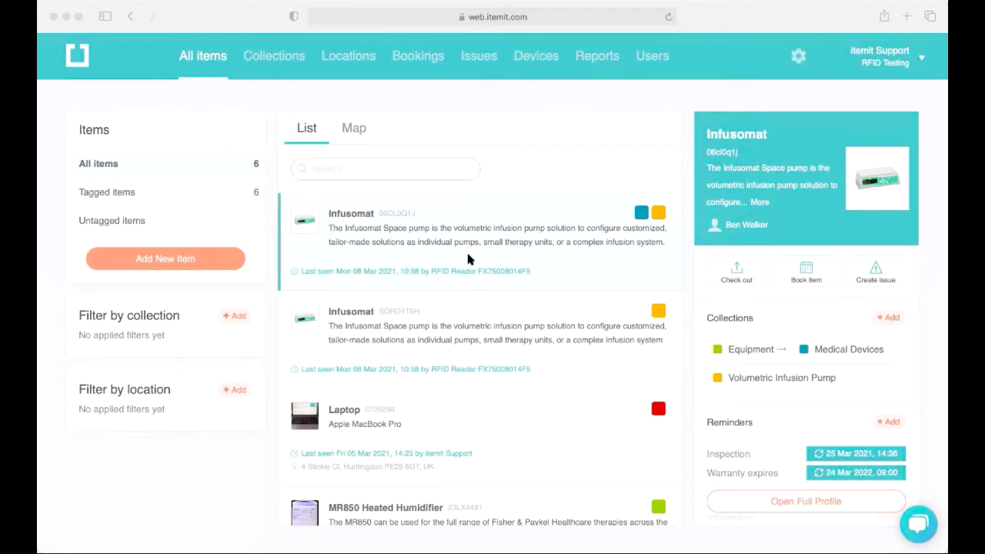
Open the full profile of the Infusomat item with ID 06cl0q1j from the item list
scroll(466, 258, "down", 1)
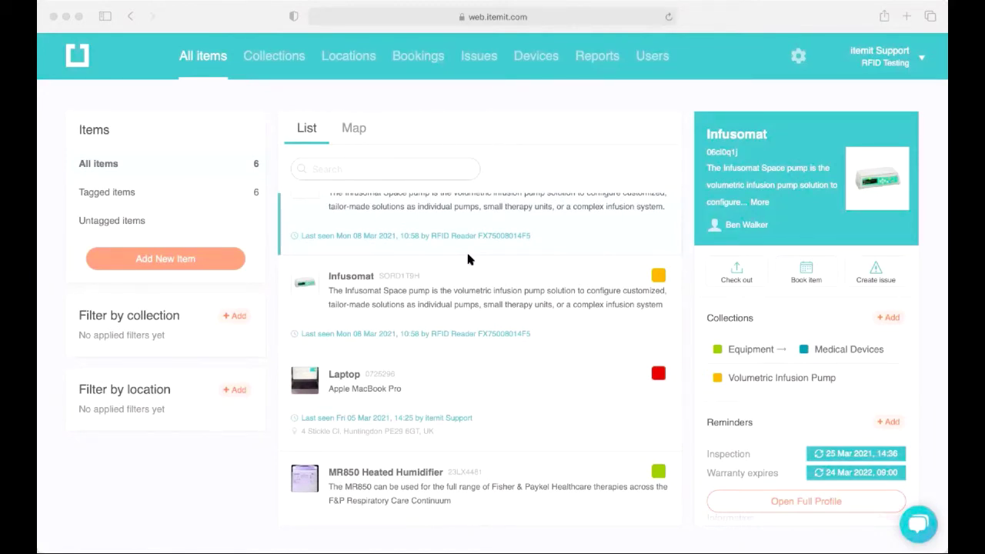
scroll(467, 259, "down", 2)
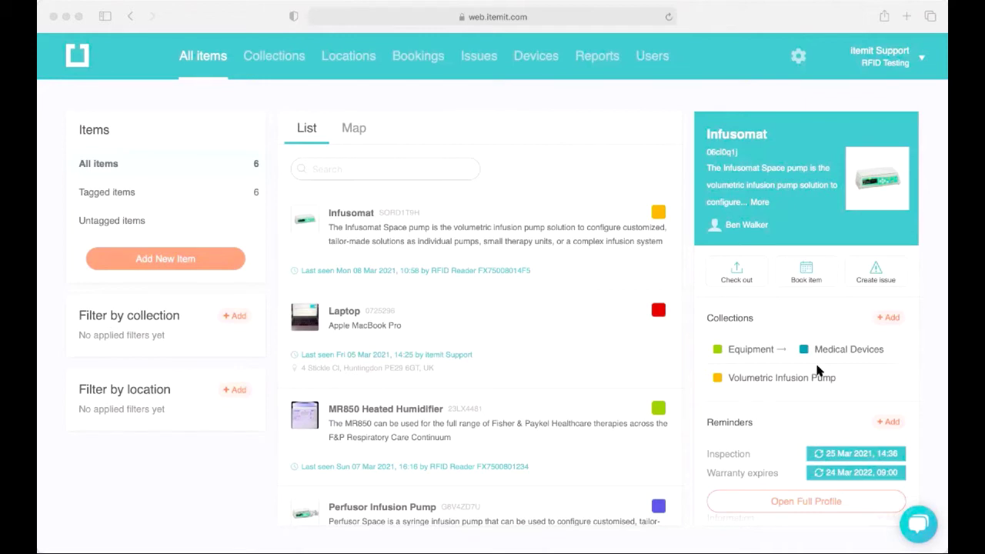
left_click(782, 503)
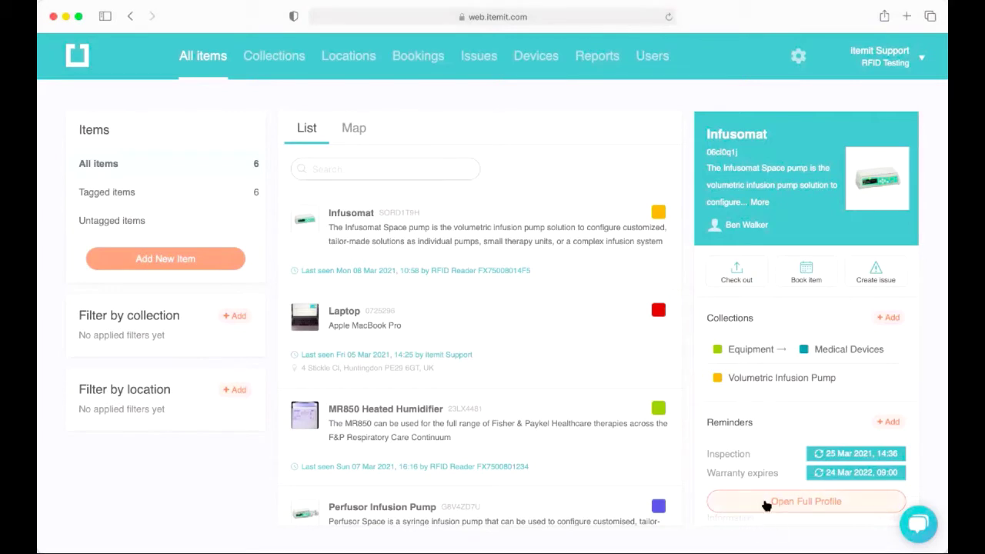
left_click(764, 502)
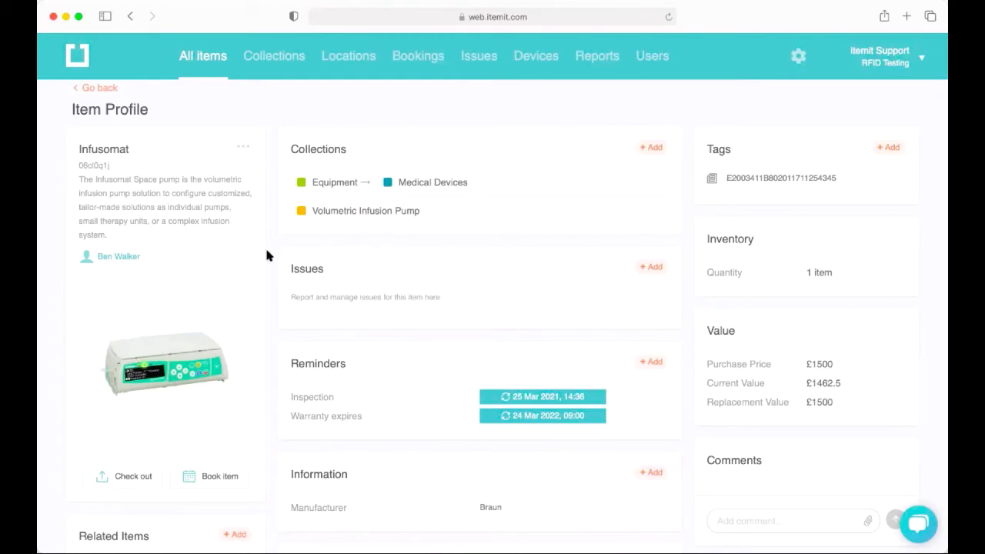
Change the Infusomat's assignee to the second itemit user in the list of users and contacts
scroll(119, 262, "down", 1)
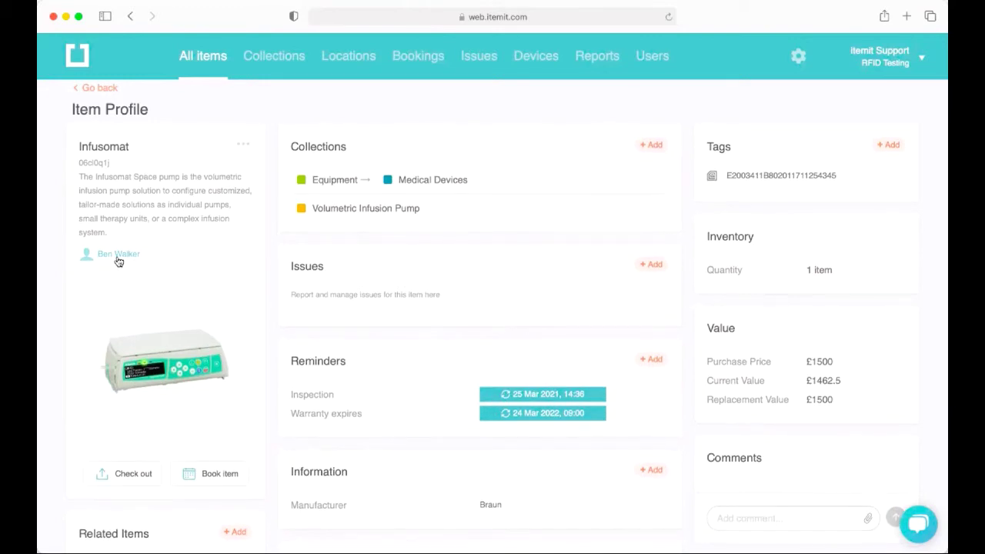
left_click(118, 262)
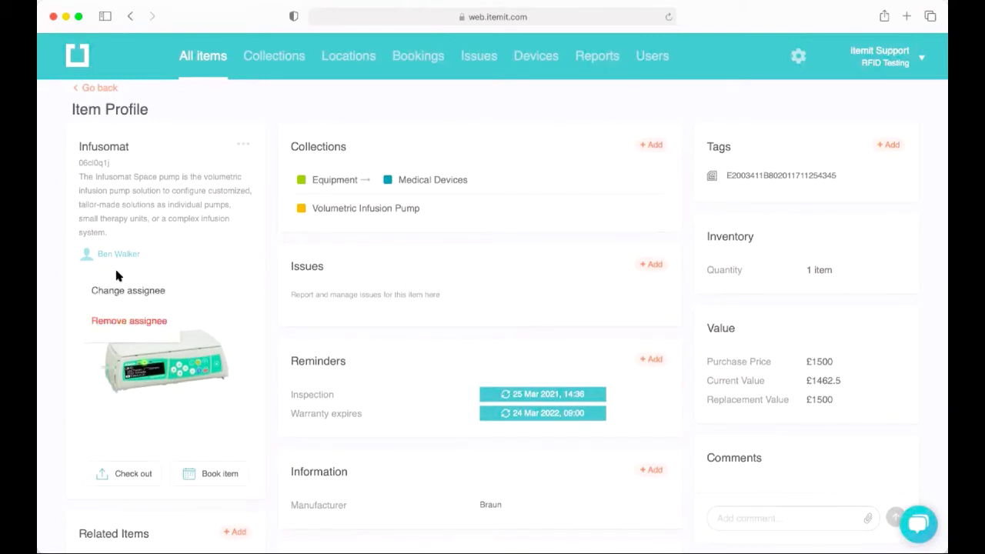
left_click(114, 297)
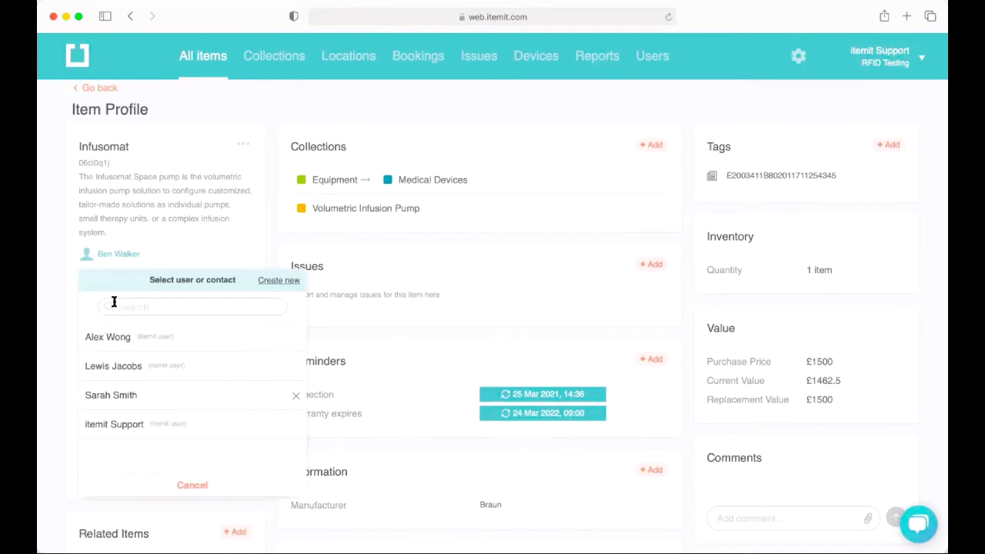
left_click(120, 371)
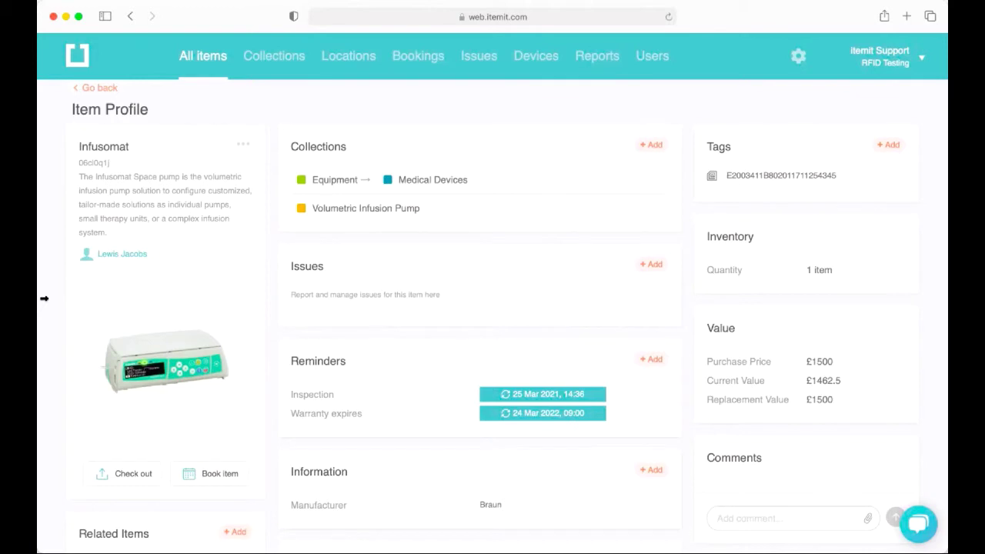
Book the Infusomat for yourself from 08/03/2021 2:15 PM with an expected return date of 26/03/2021 12:00 AM
scroll(186, 277, "down", 1)
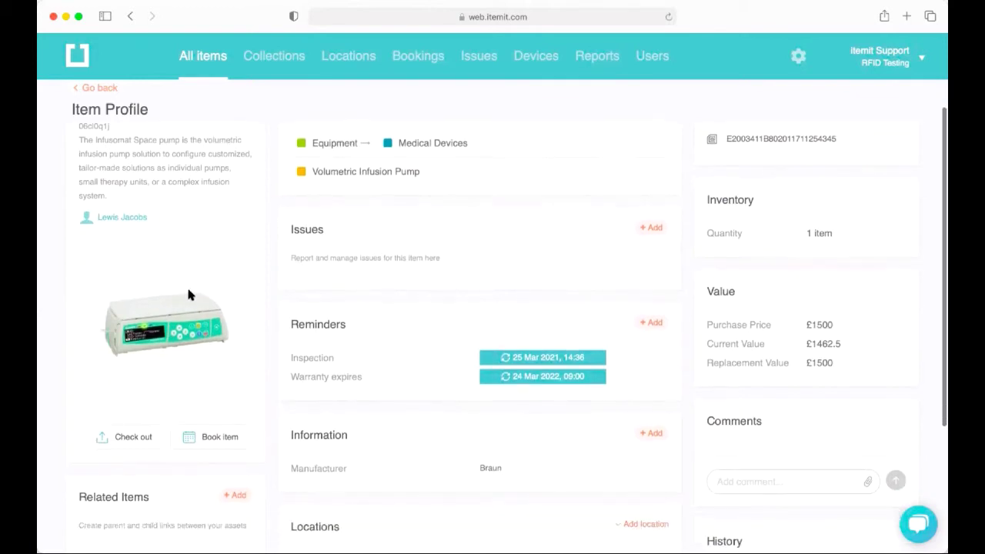
left_click(213, 437)
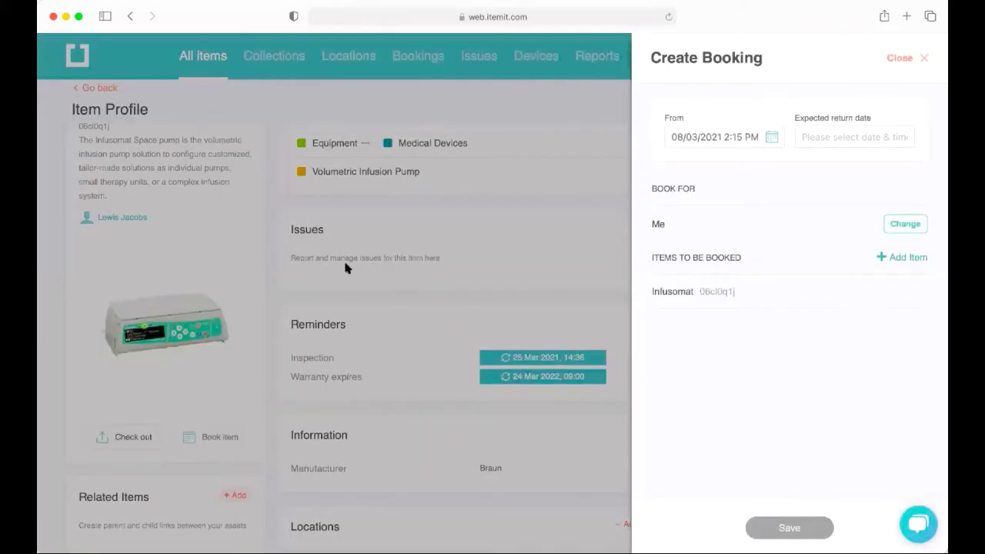
left_click(854, 139)
left_click(827, 210)
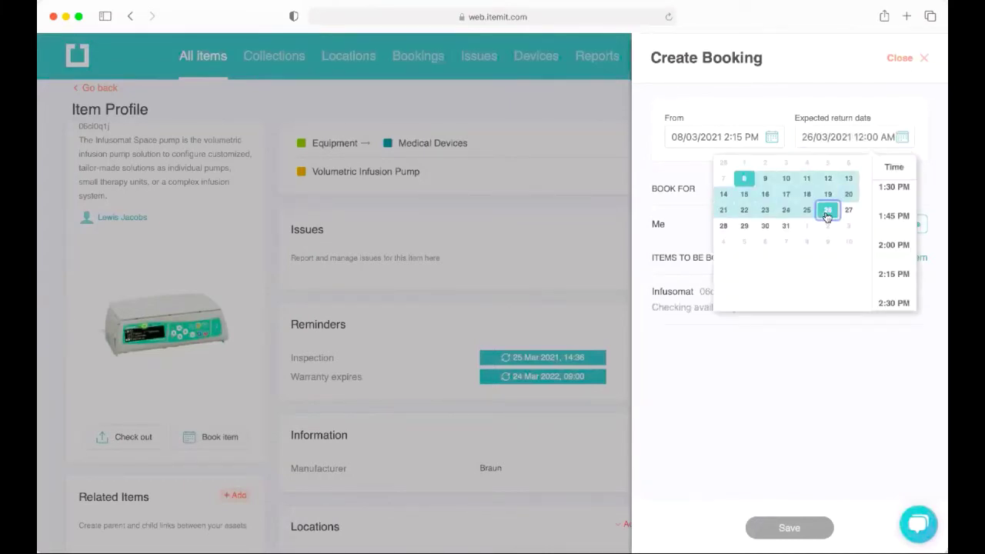
left_click(699, 338)
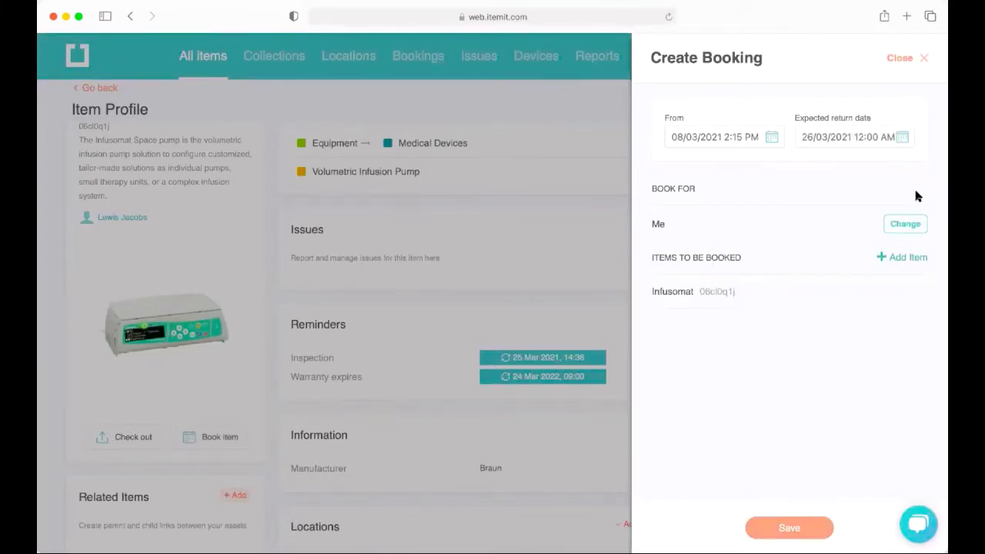
left_click(904, 224)
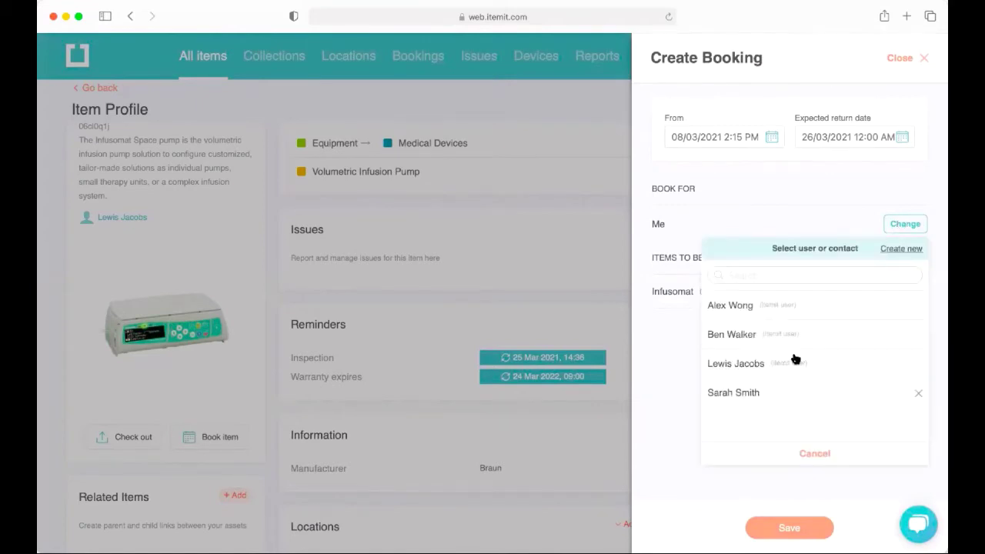
left_click(632, 322)
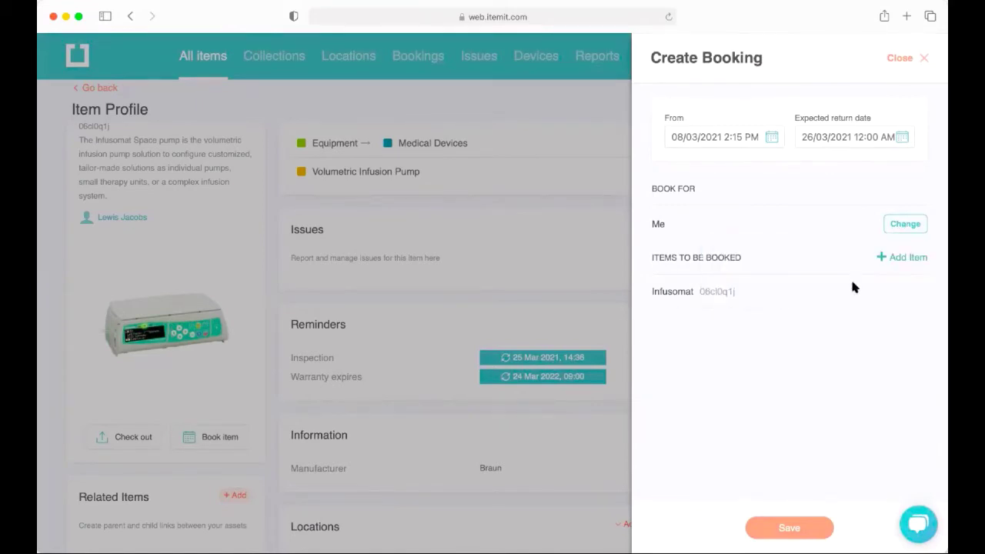
left_click(897, 262)
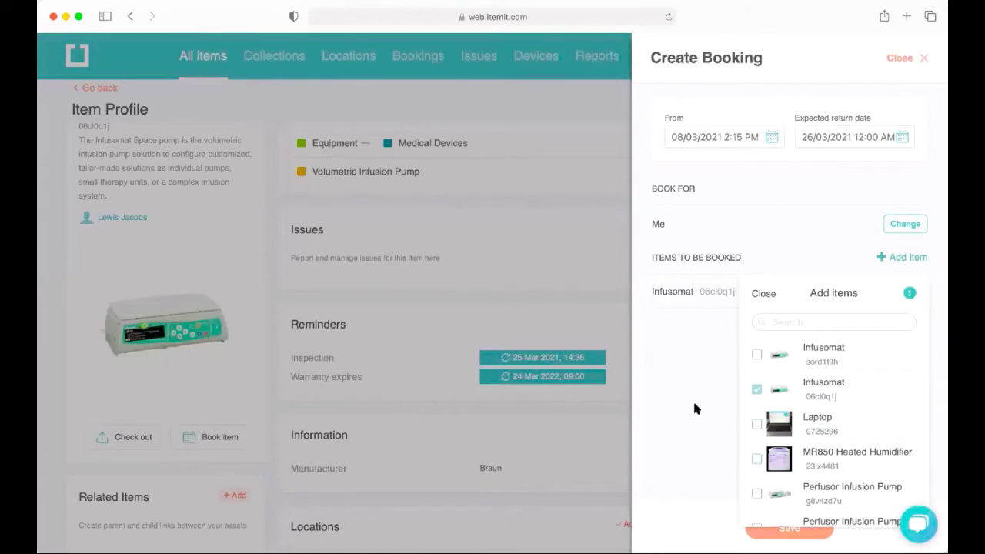
left_click(791, 526)
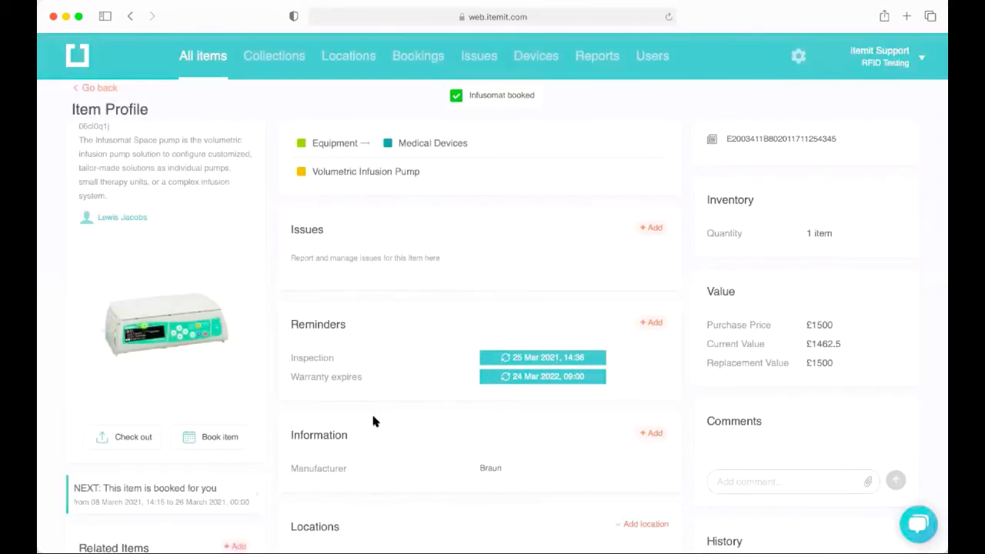
scroll(372, 421, "down", 1)
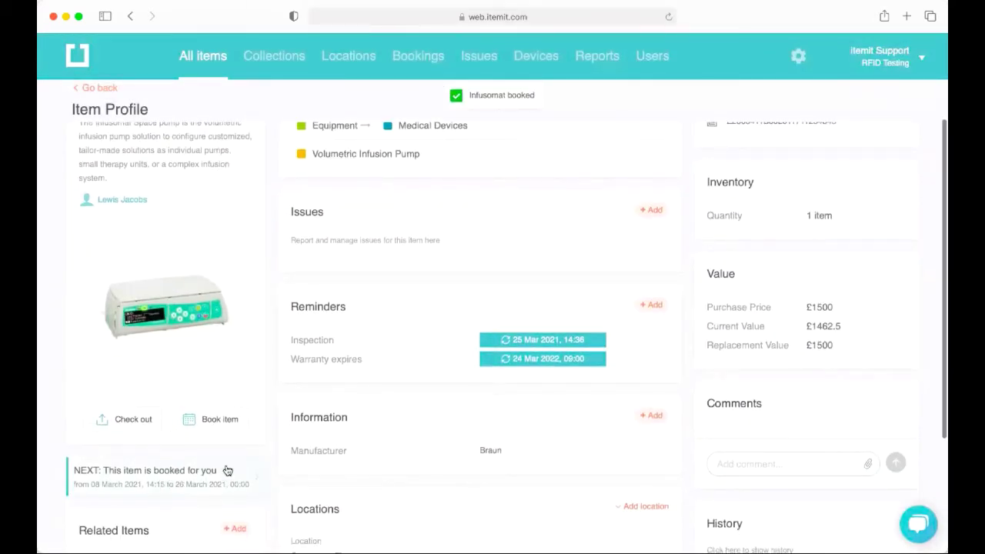
Add a Low priority issue to the Infusomat with the description "Broken"
scroll(273, 444, "up", 2)
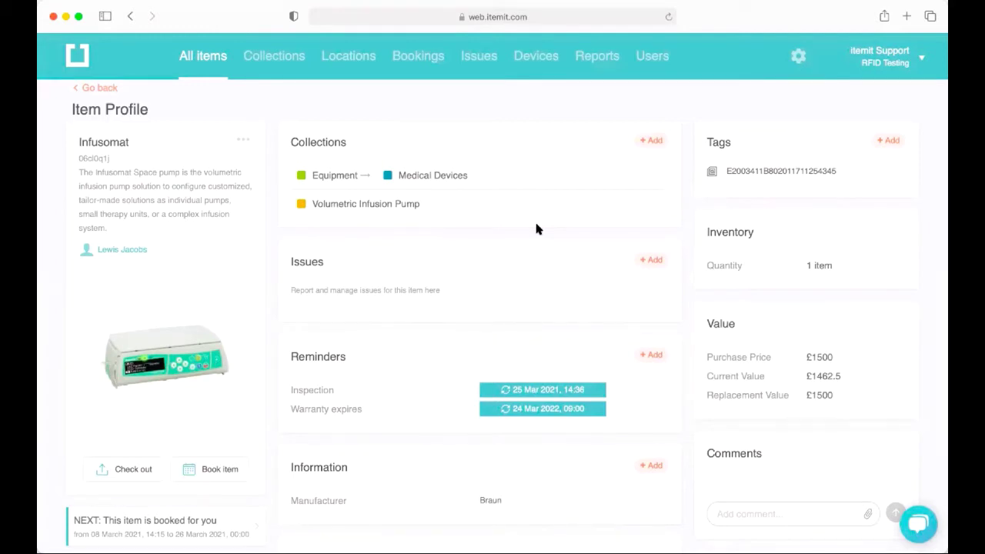
scroll(536, 228, "down", 1)
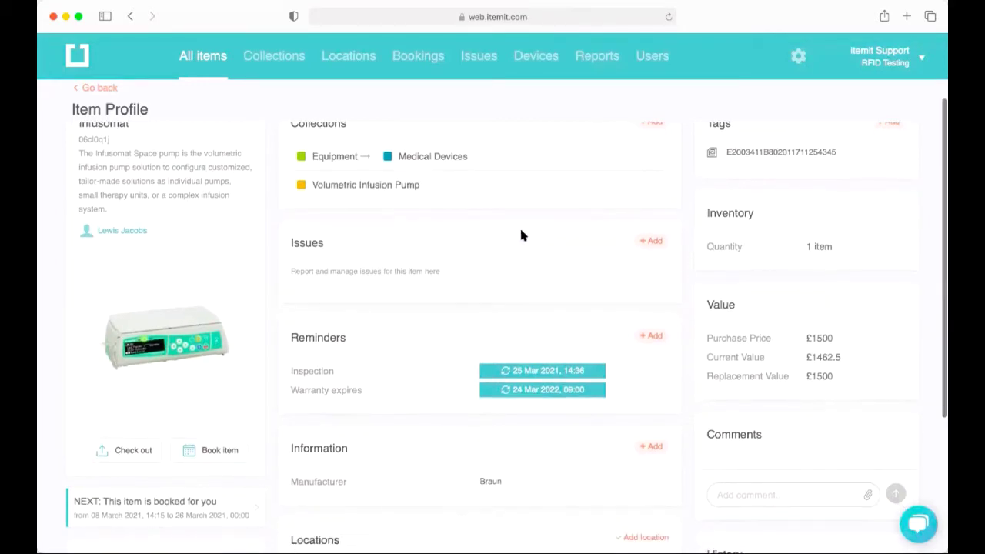
left_click(651, 244)
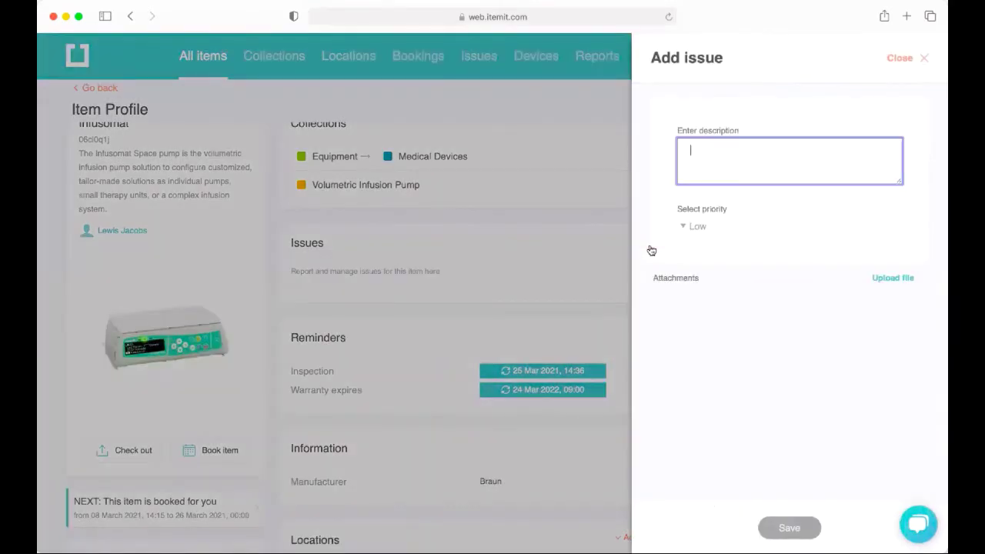
type("Broken")
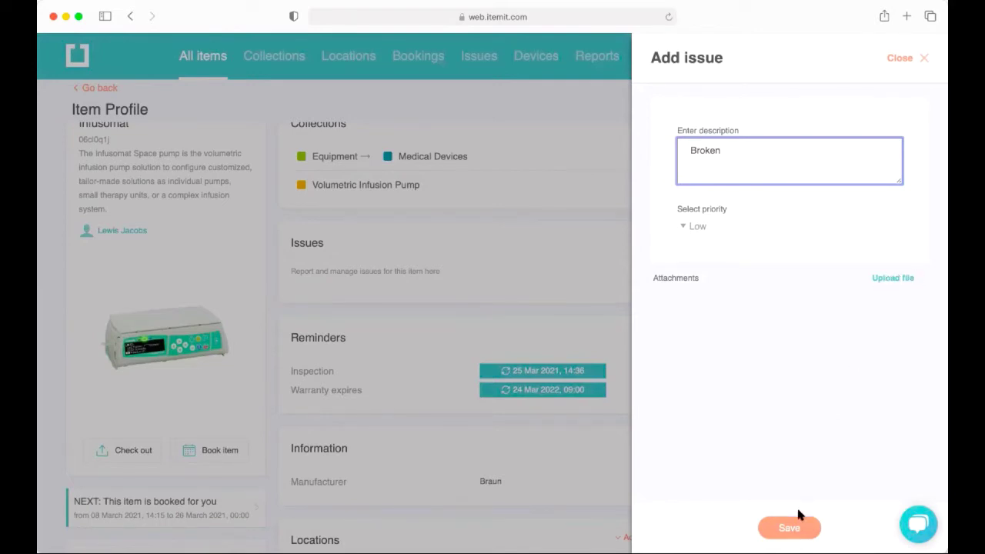
left_click(789, 527)
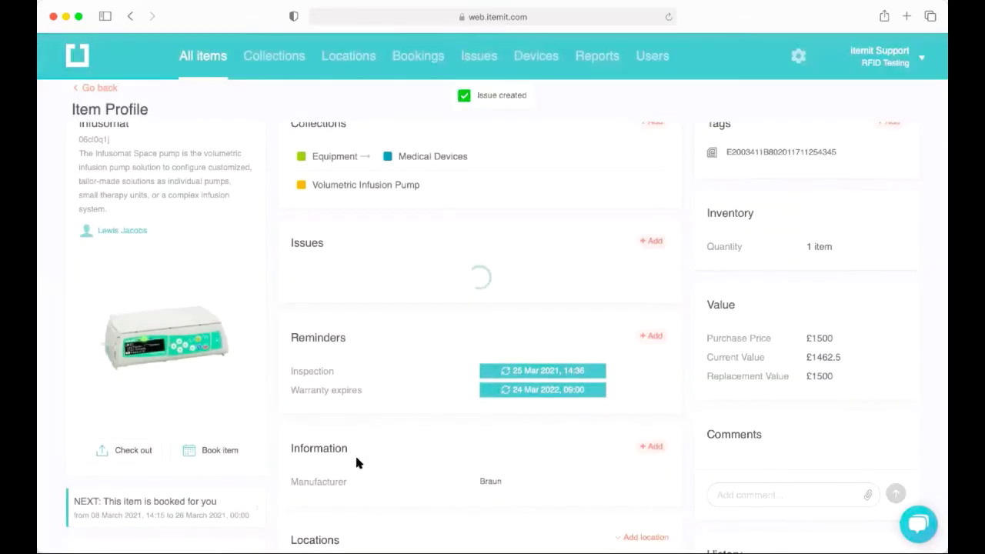
Review the item's issue and reminders, and check the field types offered for a new information entry without creating one
scroll(268, 425, "up", 1)
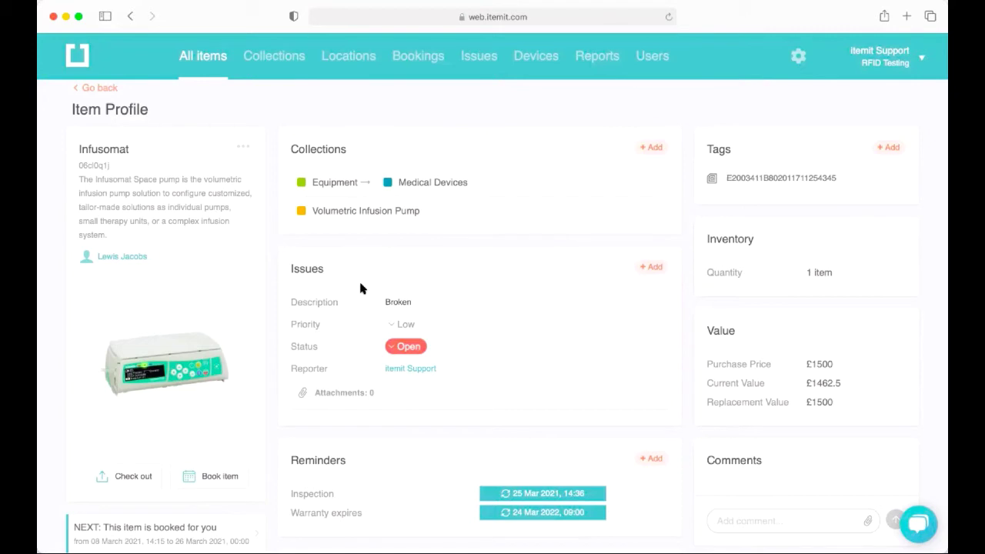
scroll(360, 287, "down", 5)
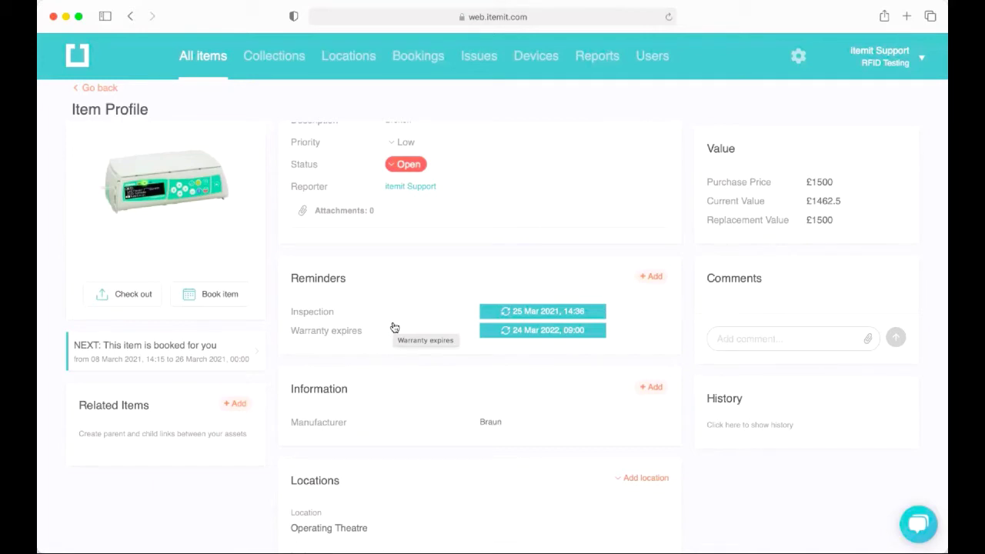
scroll(394, 328, "down", 1)
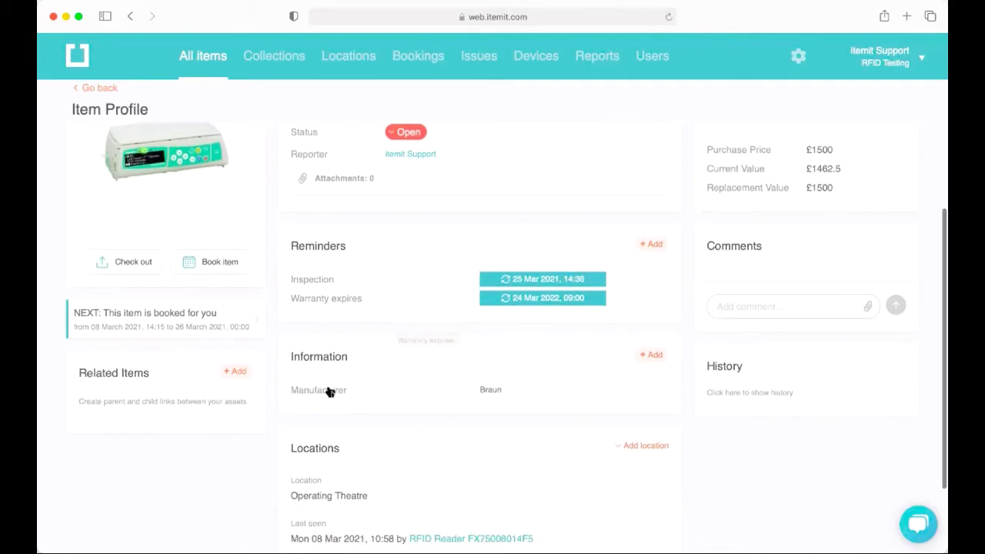
left_click(656, 354)
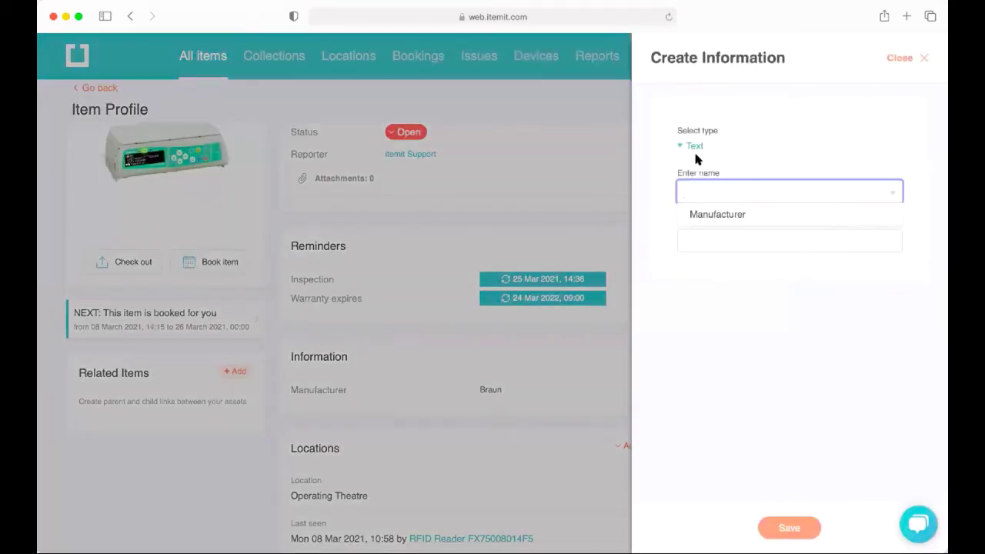
left_click(694, 147)
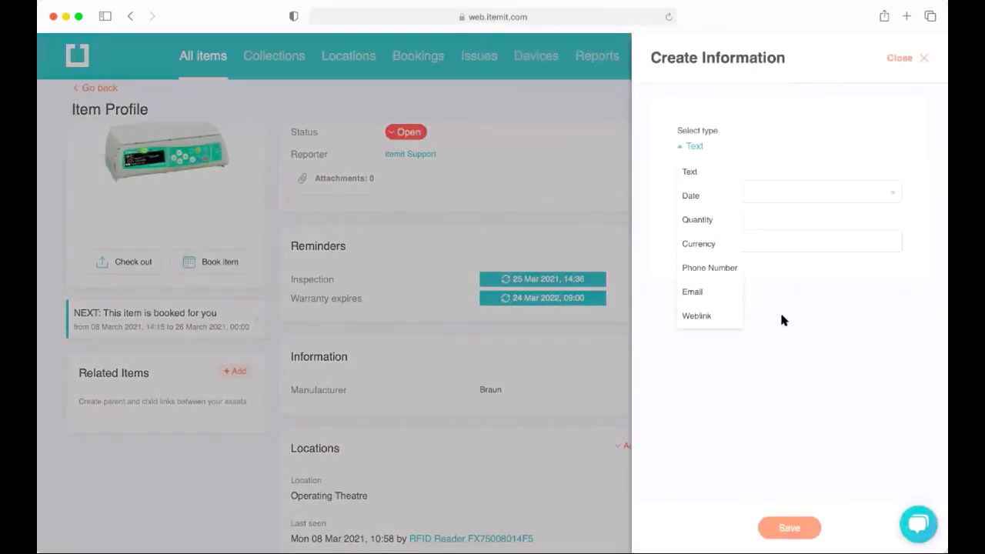
left_click(899, 57)
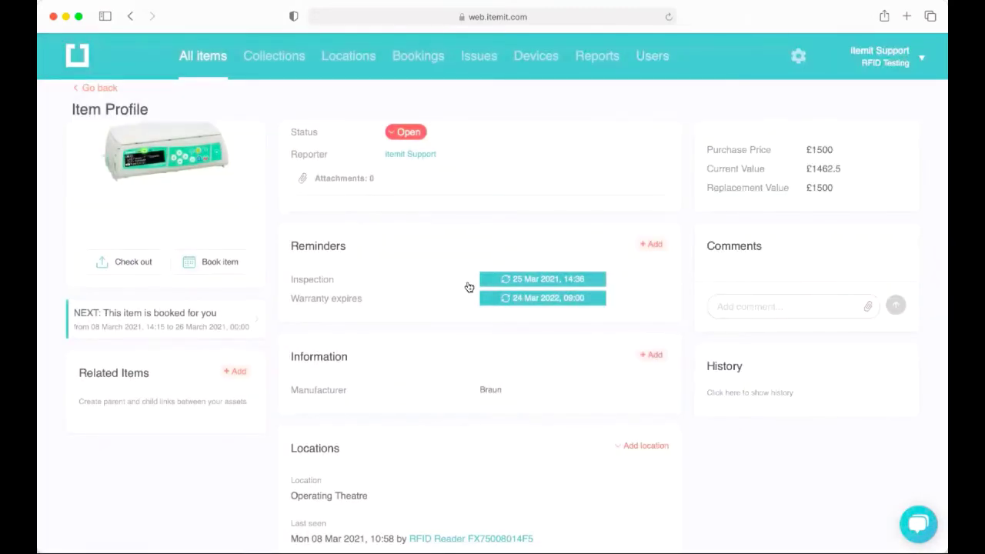
Examine the Infusomat's location and last-seen record, and view the account's full list of locations
scroll(469, 287, "down", 3)
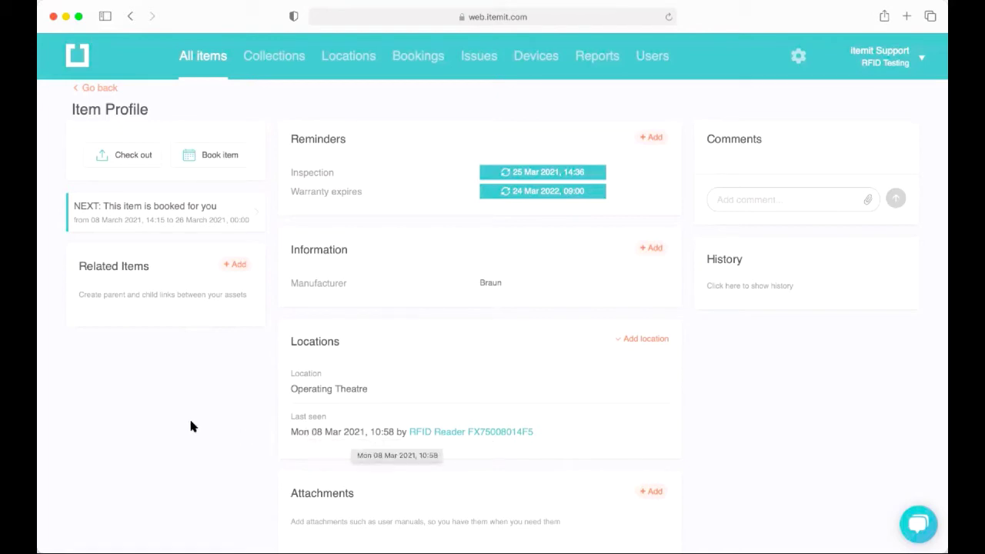
mouse_move(329, 394)
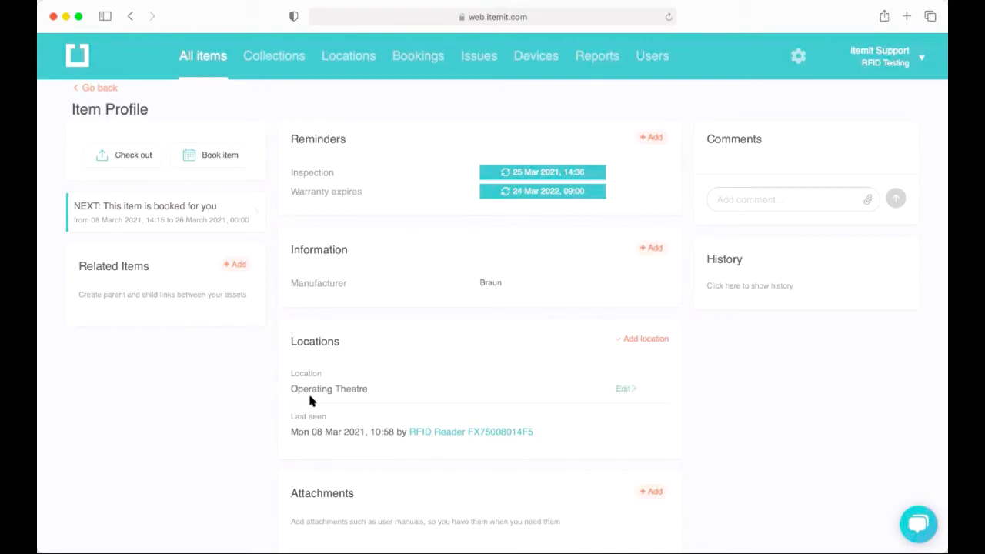
left_click(347, 66)
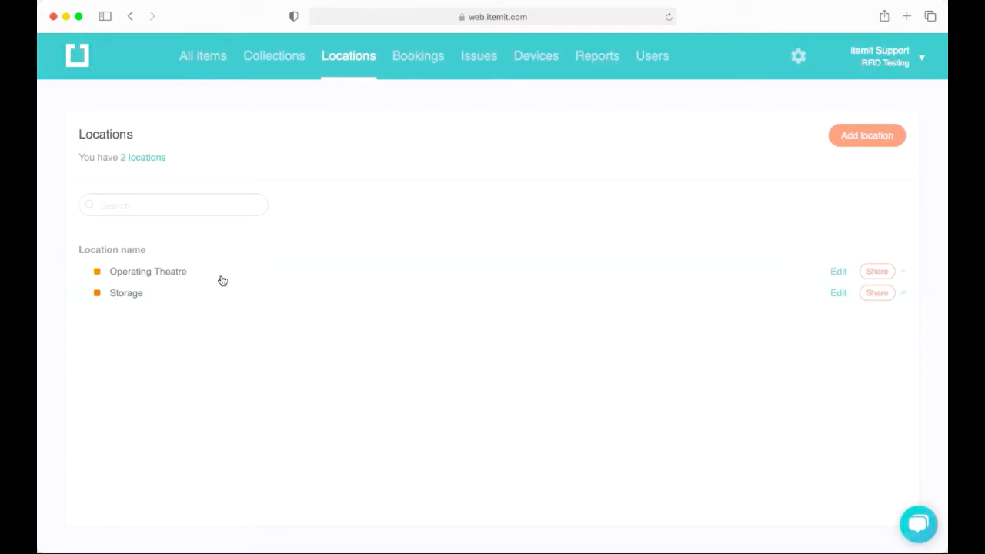
left_click(862, 142)
Return to the full profile of the Infusomat and review its location, tag, inventory and value details
left_click(198, 60)
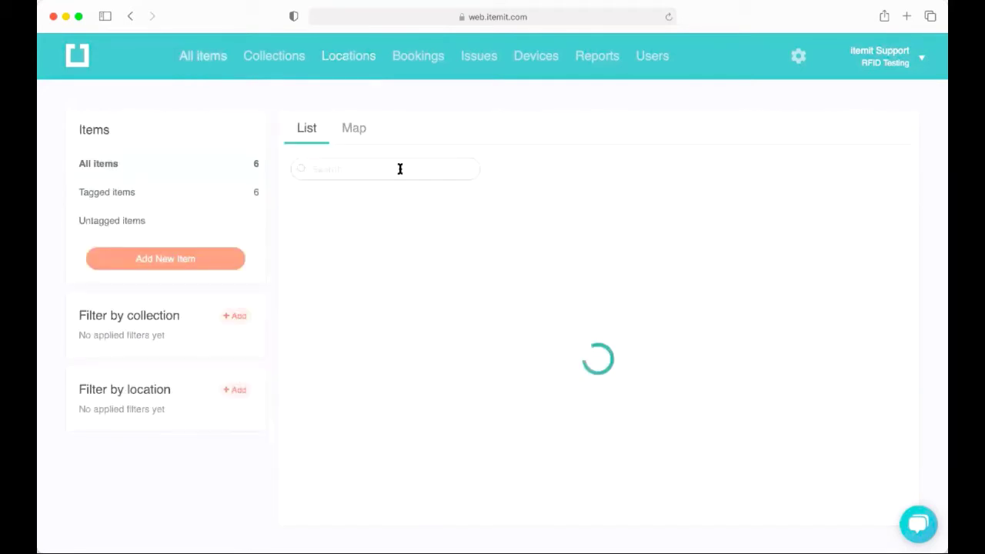
left_click(797, 492)
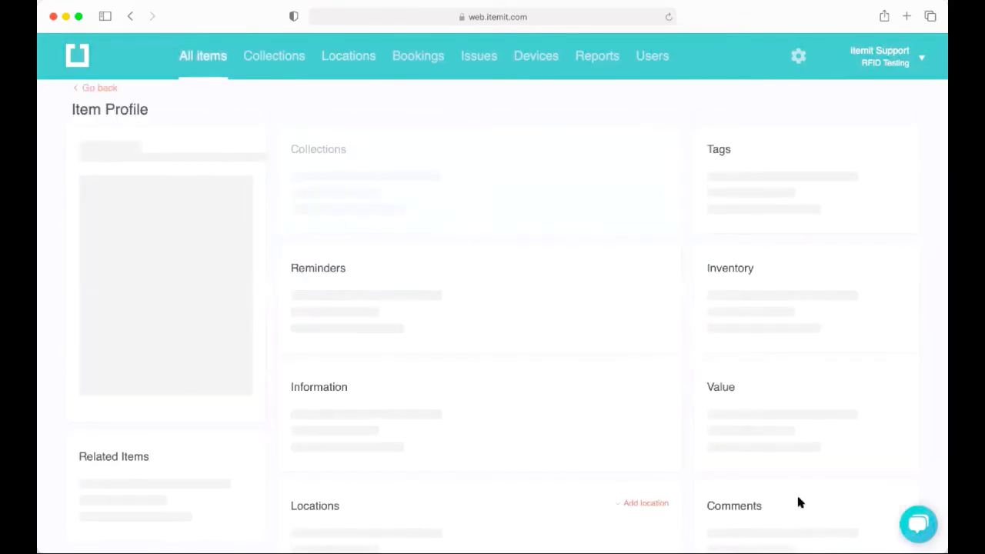
scroll(478, 296, "down", 5)
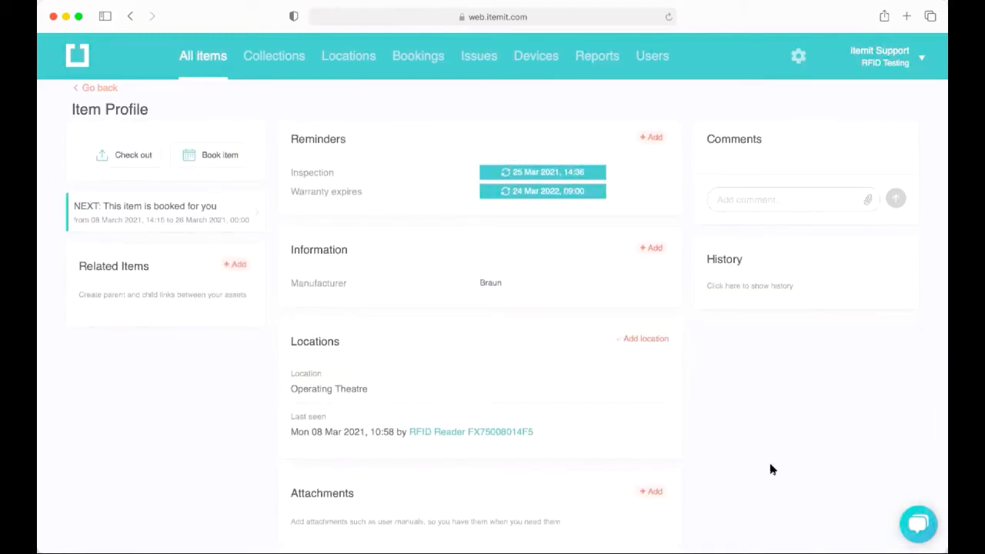
scroll(771, 470, "up", 5)
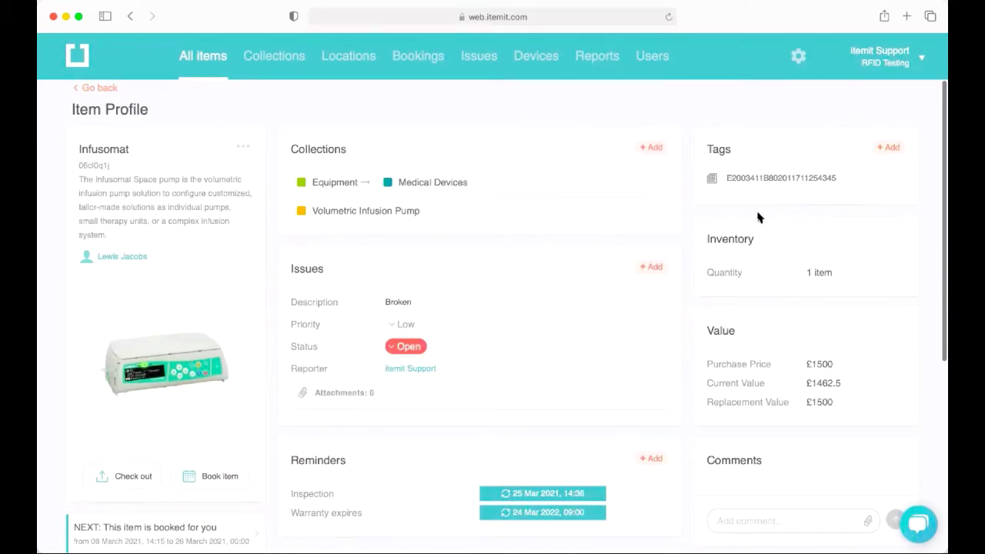
Review the depreciation details behind the Infusomat's current value, and close them without editing
scroll(754, 231, "down", 1)
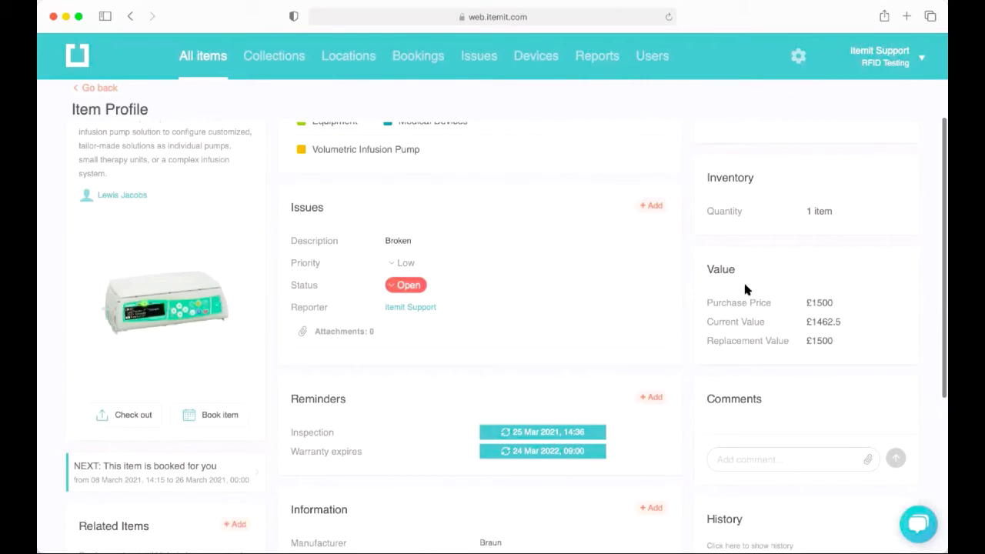
left_click(737, 323)
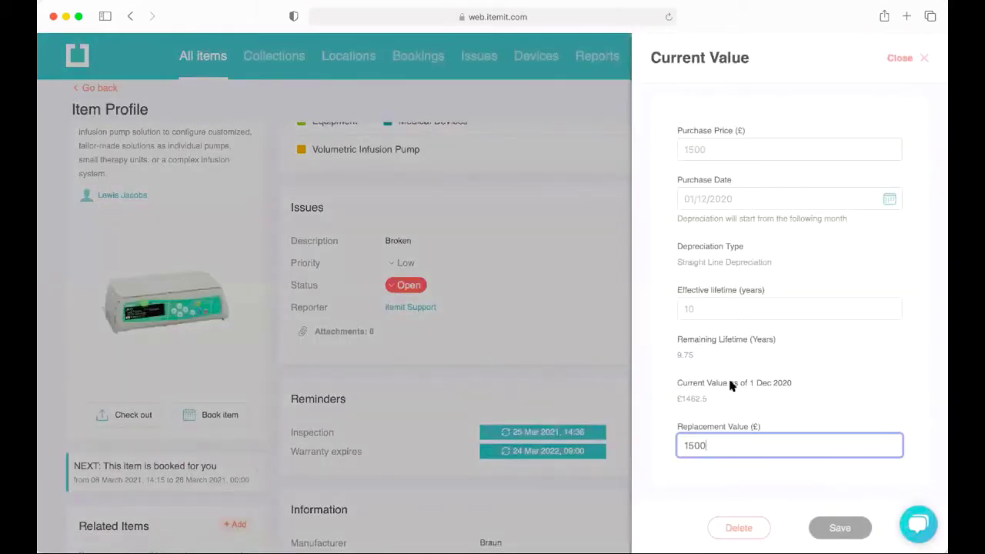
left_click(902, 64)
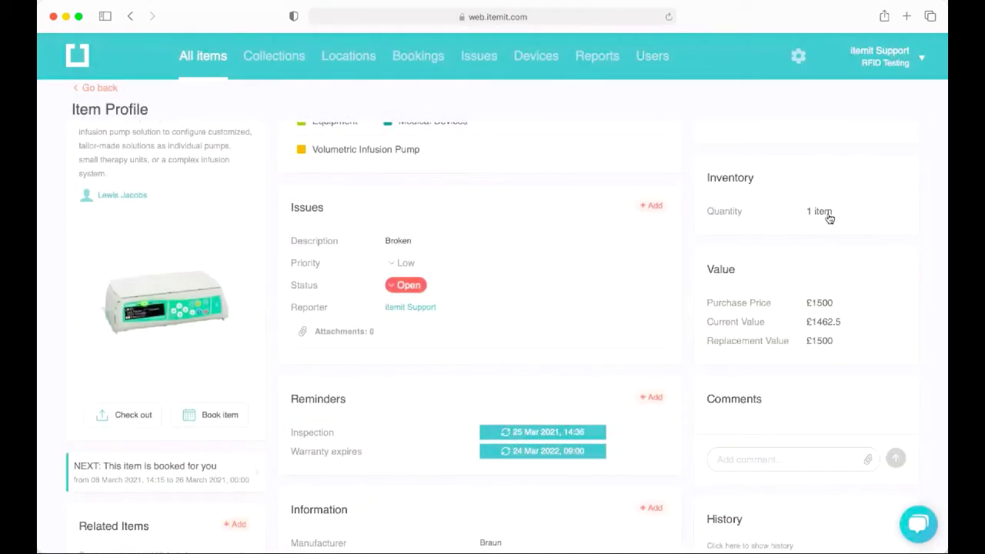
Show the Infusomat's history and review its logged events, finishing at the beginning of its profile
scroll(770, 308, "down", 2)
left_click(735, 413)
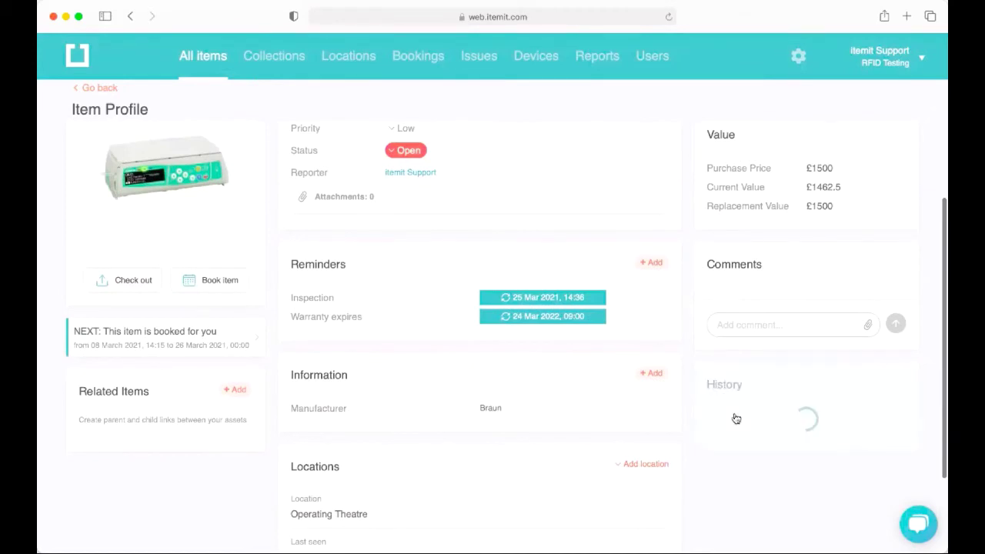
scroll(736, 411, "down", 1)
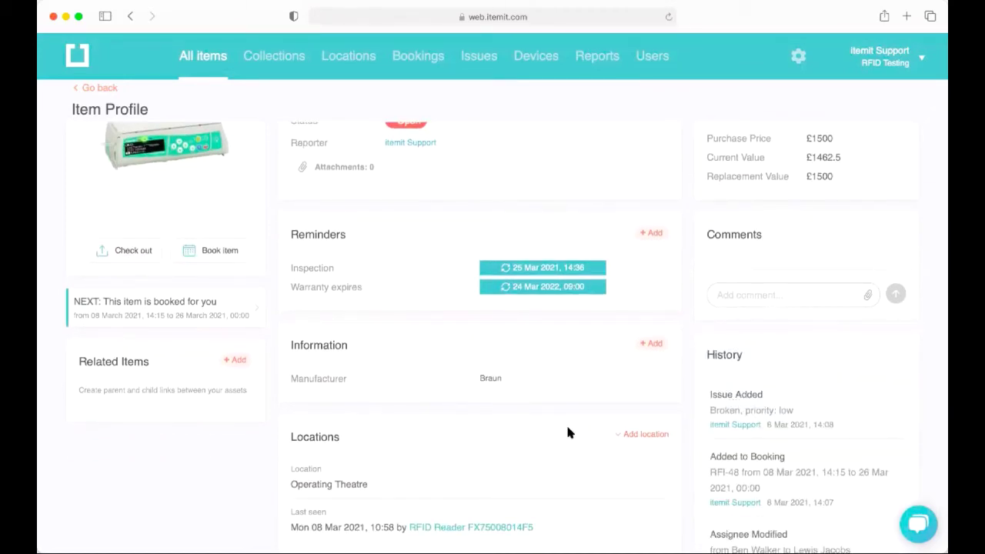
scroll(567, 431, "up", 5)
scroll(567, 432, "up", 1)
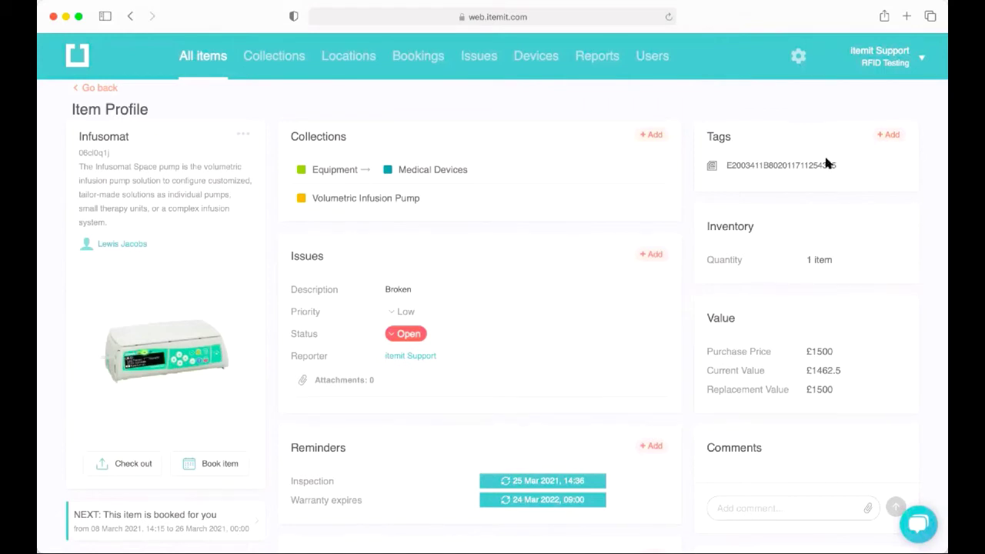
scroll(736, 155, "up", 1)
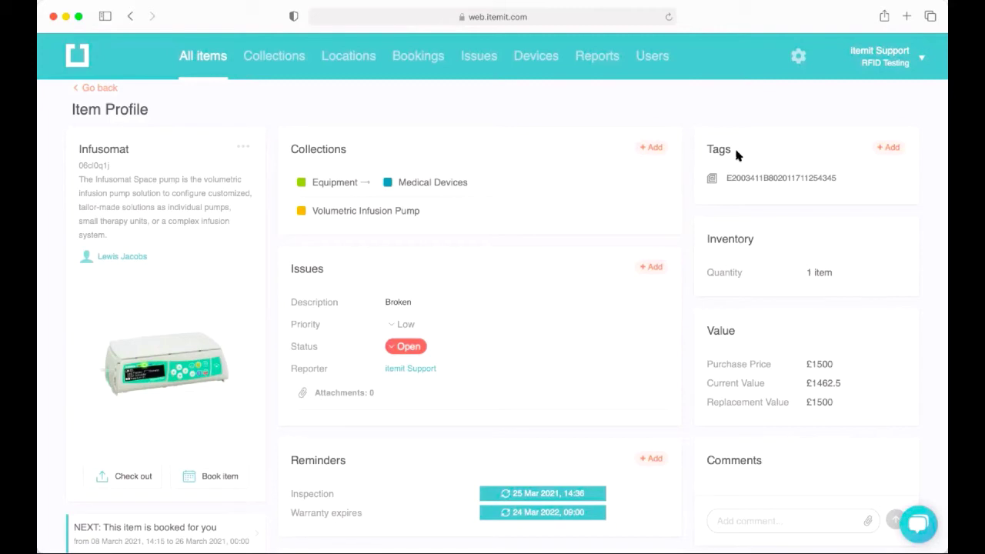
Examine the location and collection sharing options offered when adding a new user, and close the form without creating one
left_click(645, 68)
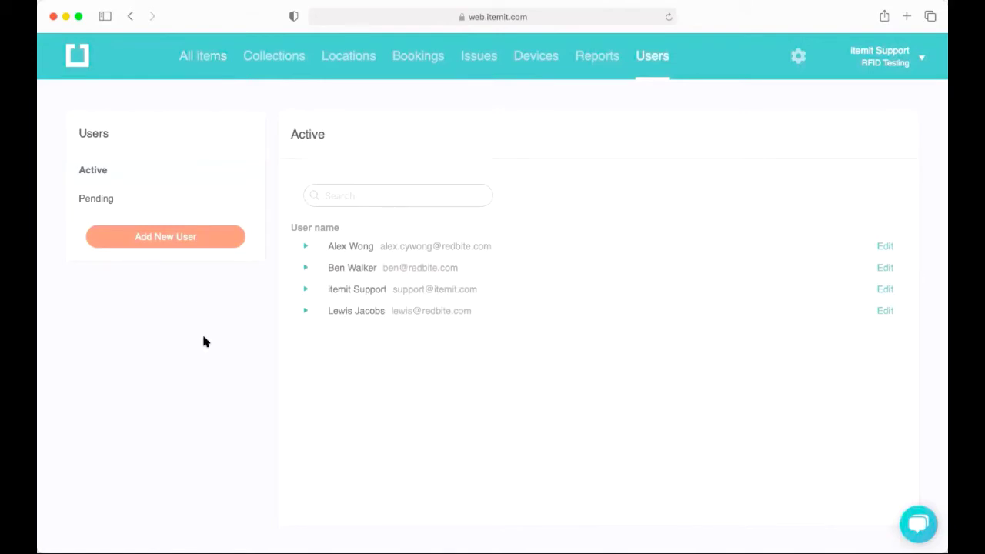
left_click(190, 245)
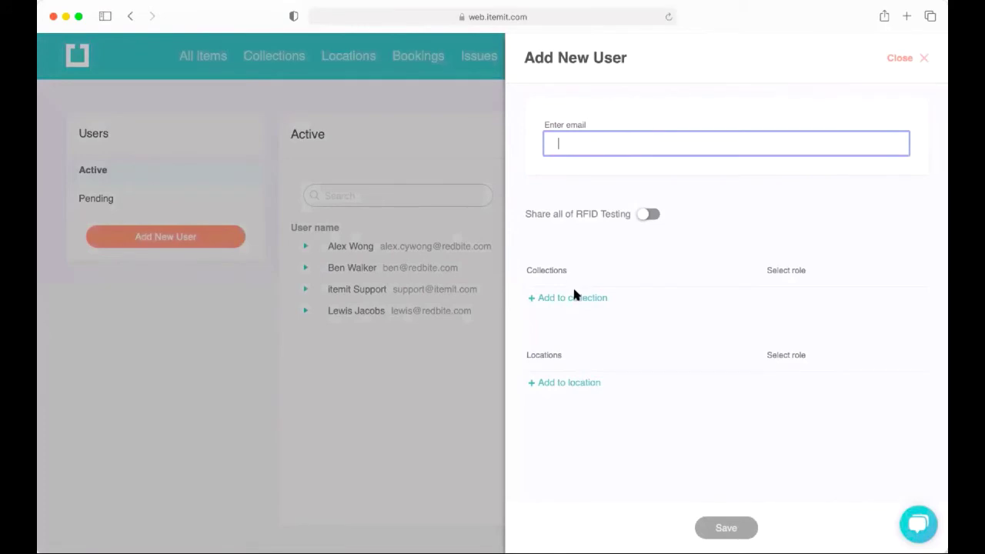
left_click(563, 382)
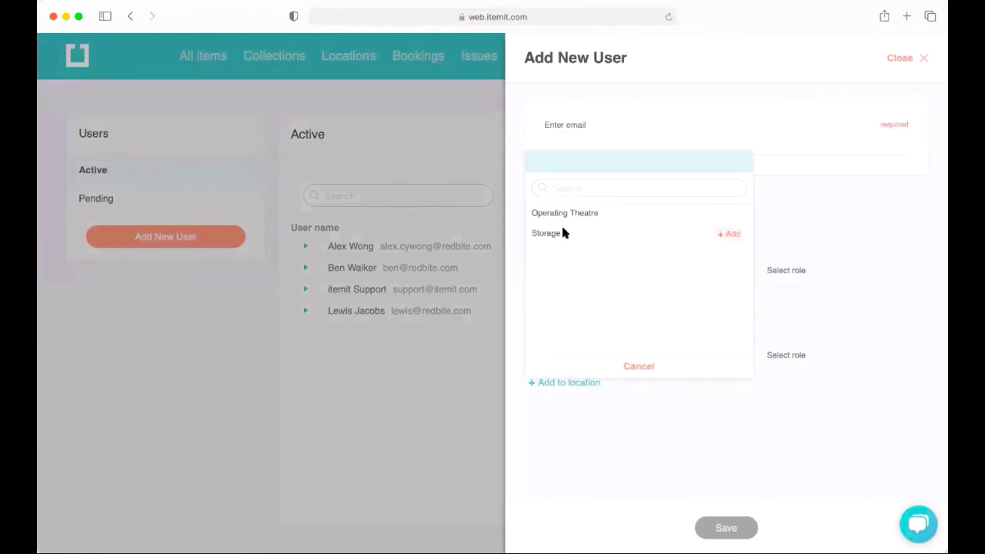
left_click(539, 477)
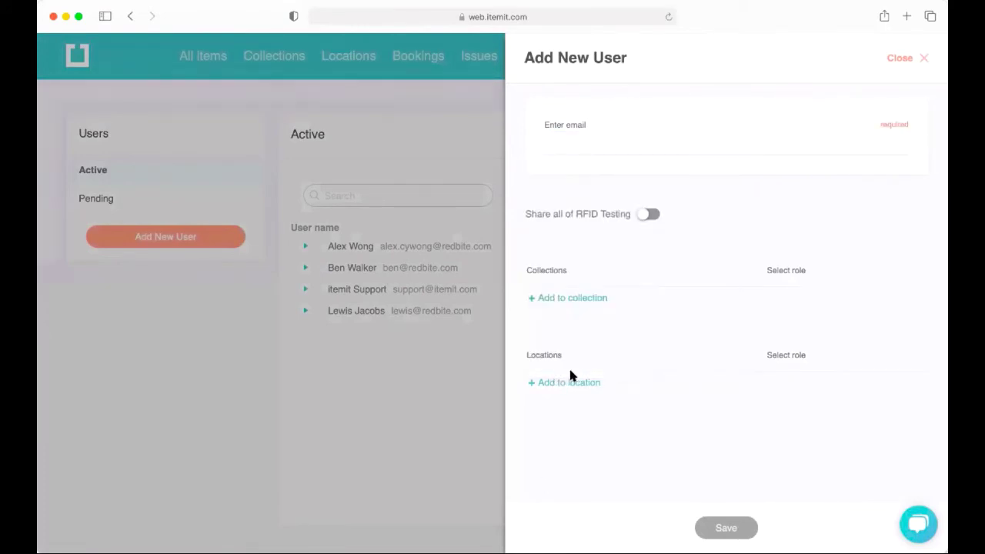
left_click(600, 300)
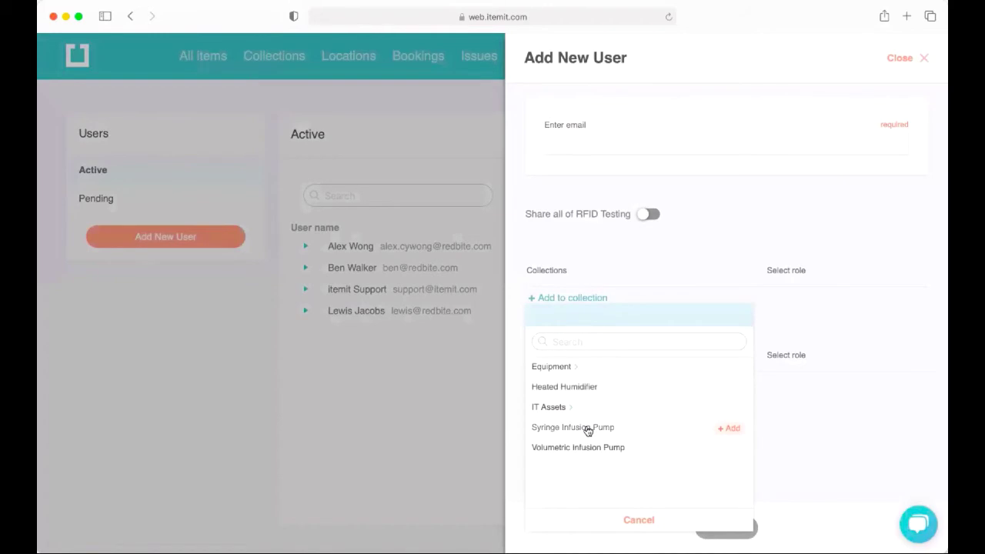
left_click(826, 437)
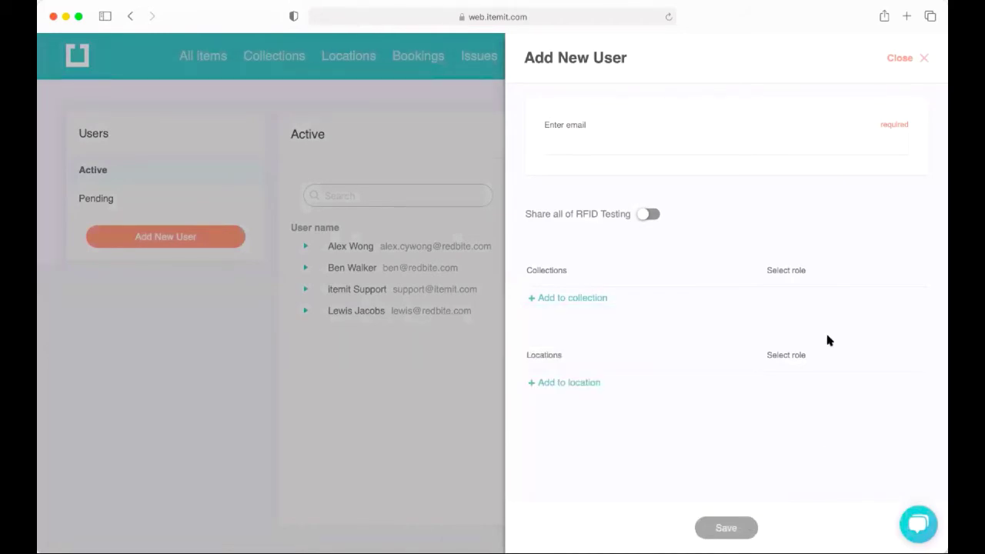
left_click(899, 61)
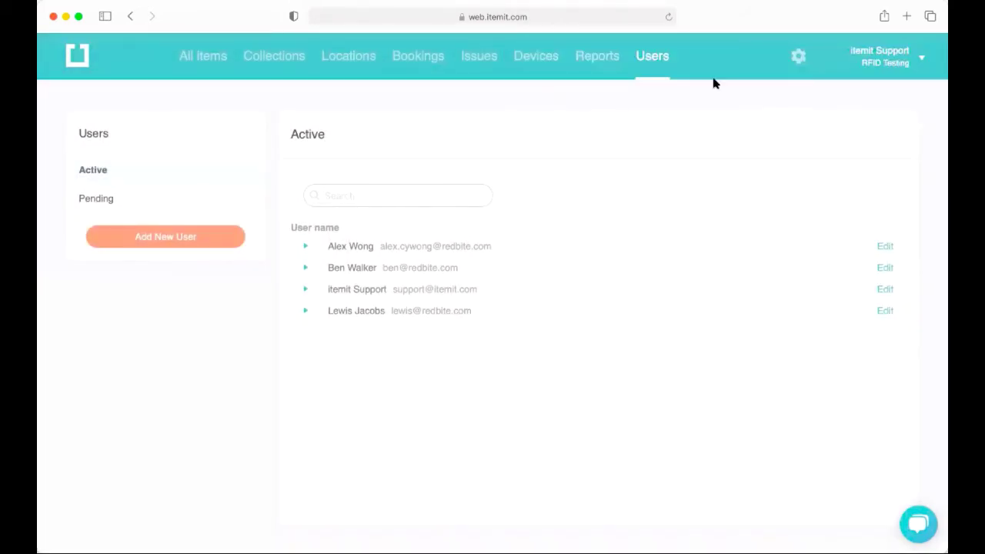
Start a filter on the Inspection reminder in the report of all items
left_click(589, 59)
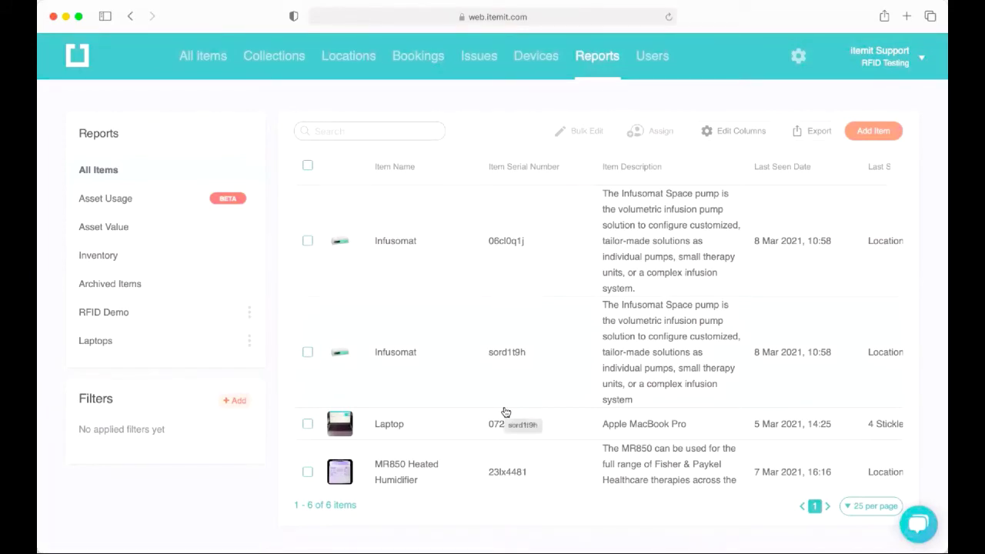
left_click(232, 400)
scroll(211, 433, "down", 3)
scroll(211, 433, "up", 3)
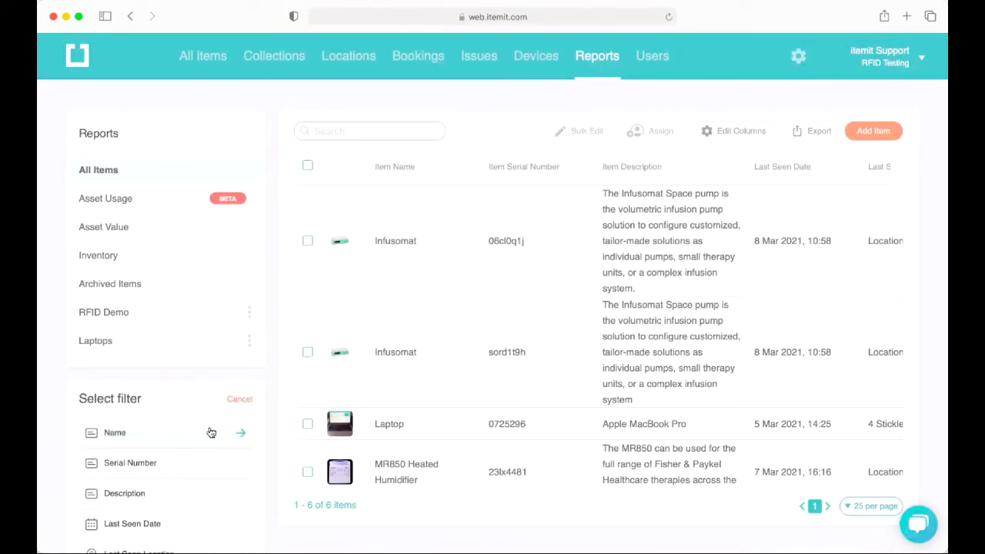
scroll(158, 466, "down", 5)
scroll(158, 466, "down", 4)
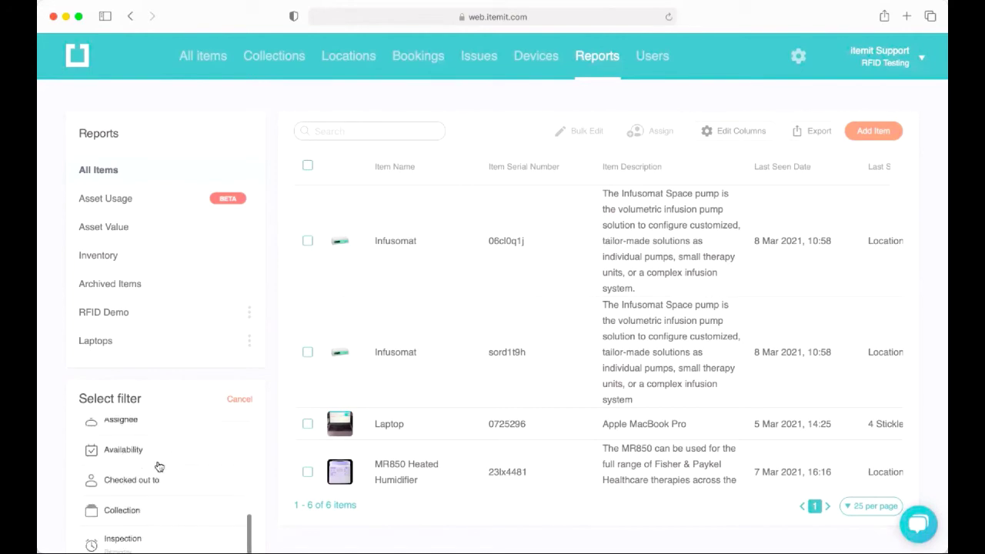
left_click(143, 490)
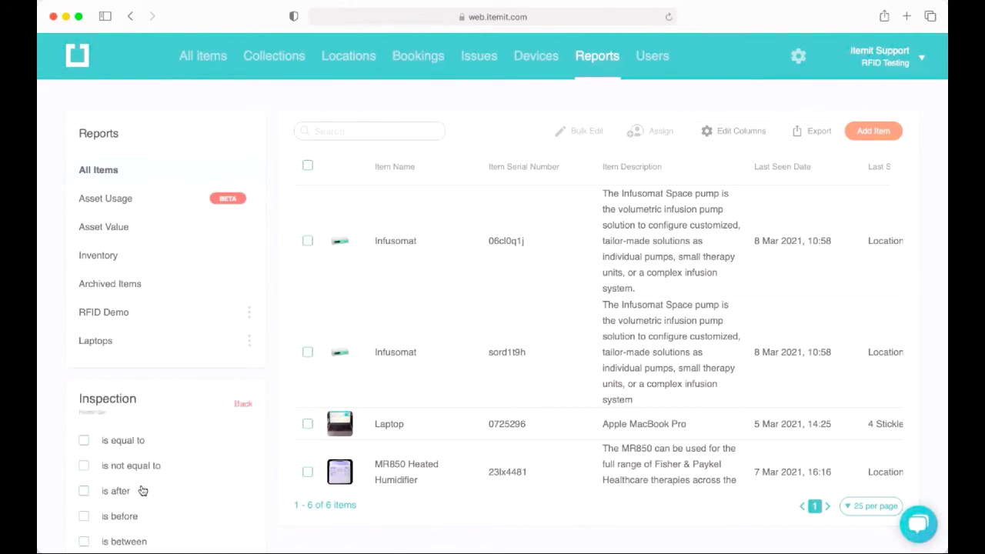
Limit the Inspection reminder to dates between 01/03/2021 and 31/03/2021 and apply the filter to the report
scroll(143, 490, "down", 2)
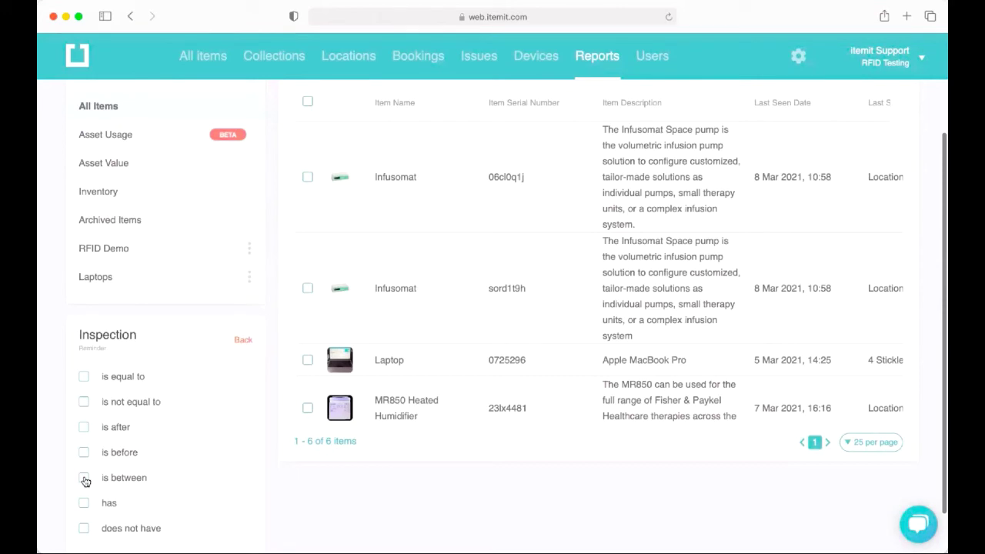
left_click(85, 478)
left_click(118, 502)
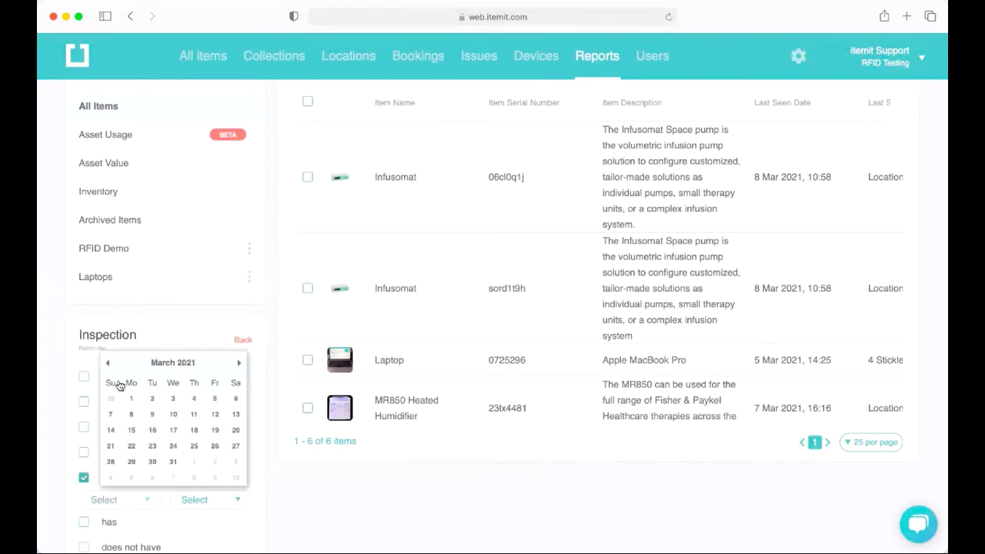
left_click(128, 400)
left_click(204, 505)
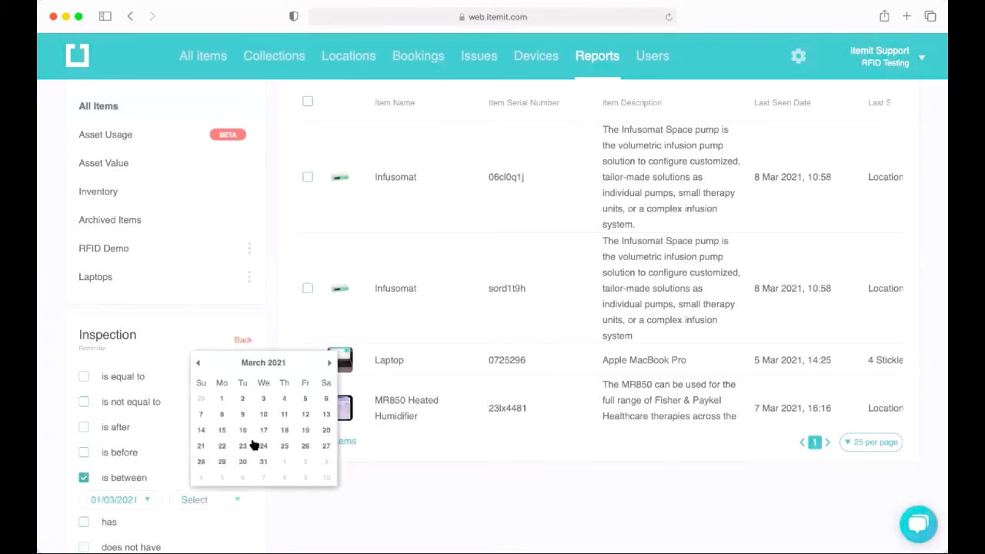
left_click(260, 463)
scroll(195, 492, "down", 2)
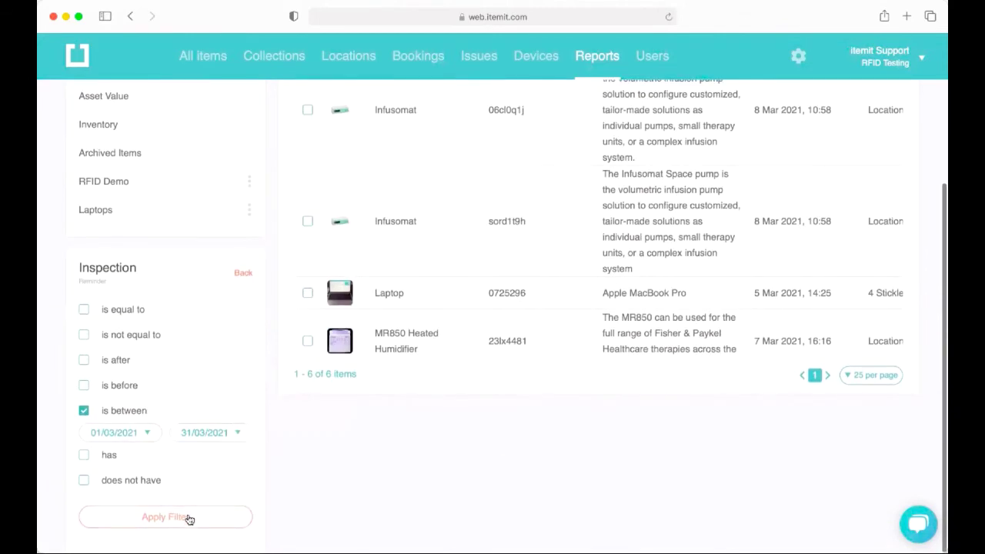
left_click(189, 518)
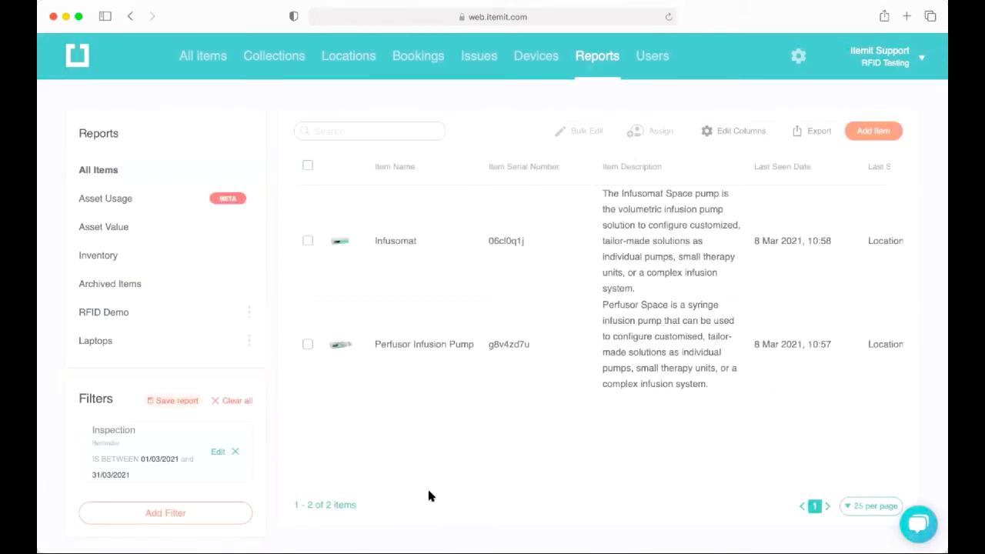
Check the export options for the filtered report, and clear all of its applied filters
left_click(802, 132)
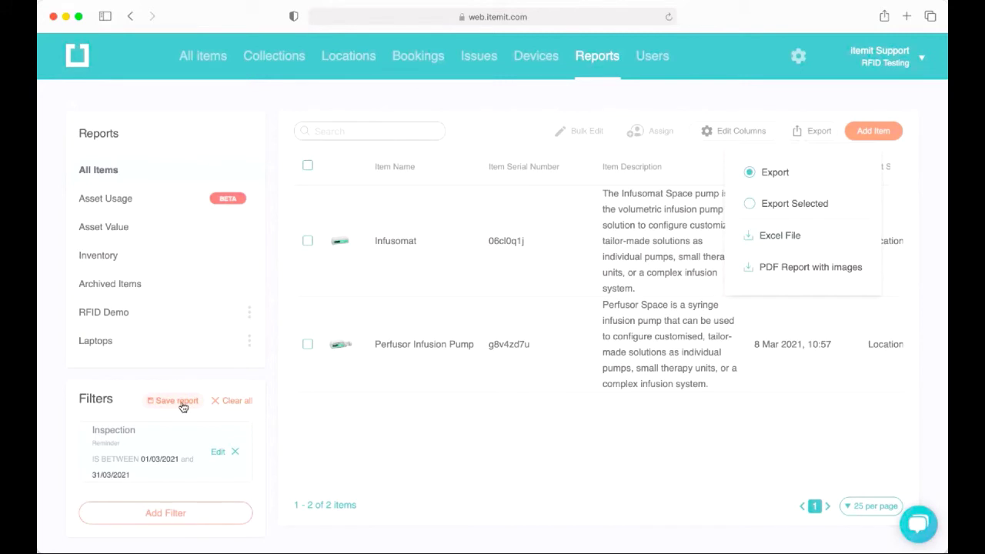
left_click(228, 401)
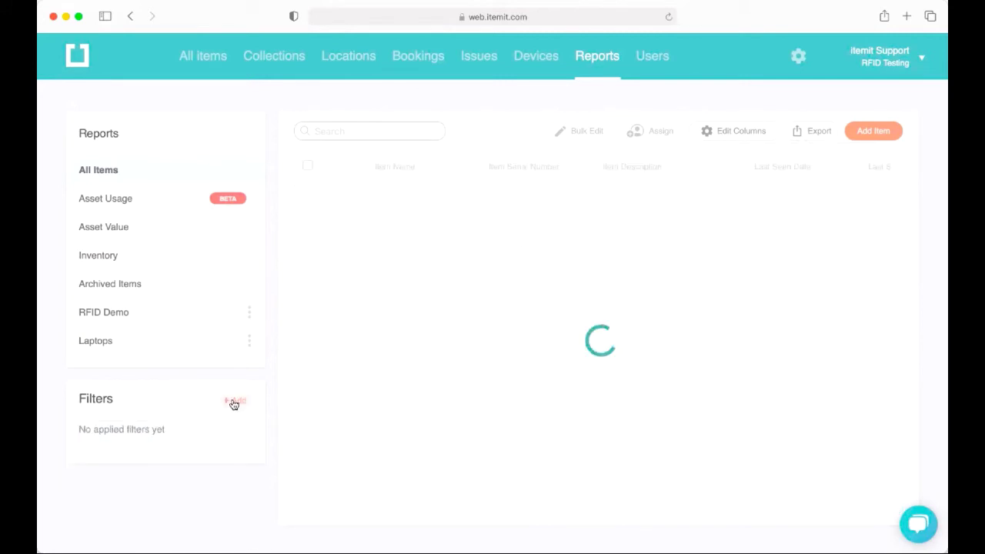
Browse the filter types available for the report of all items, and return to the item list
left_click(231, 401)
scroll(216, 462, "down", 3)
scroll(217, 461, "down", 3)
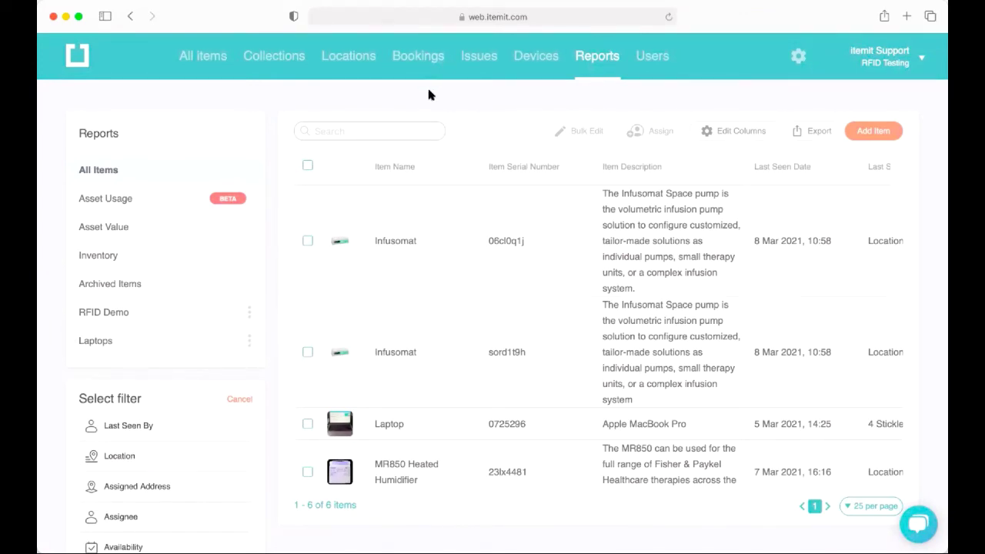
left_click(201, 61)
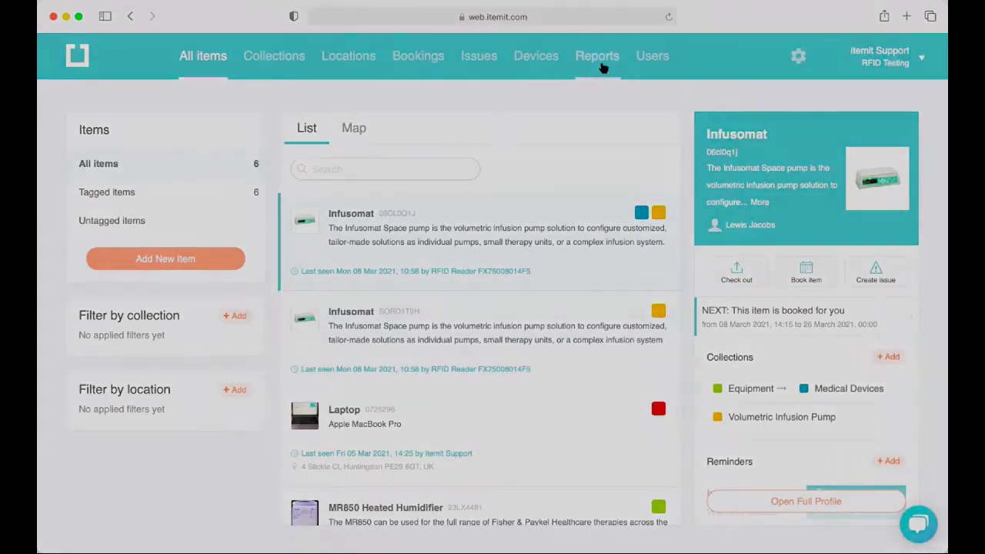
left_click(597, 56)
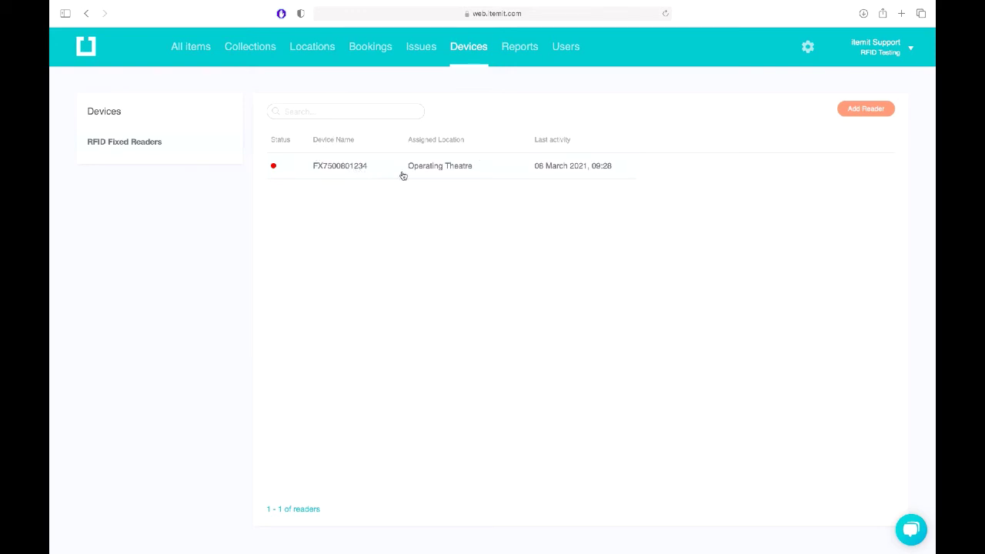
View the RFID Demo report and examine the last-seen record and tag in the profile of Infusomat 06cl0q1j
left_click(521, 51)
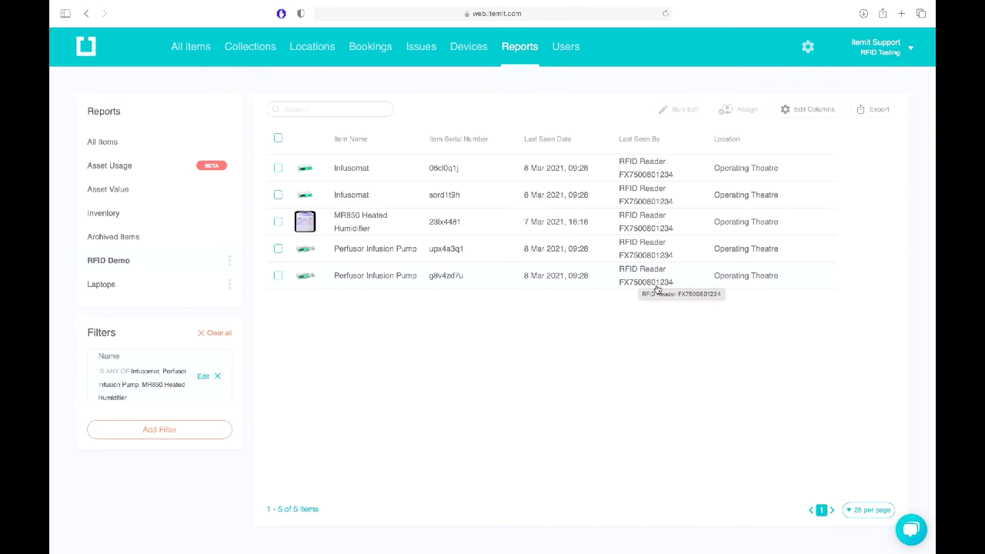
left_click(384, 165)
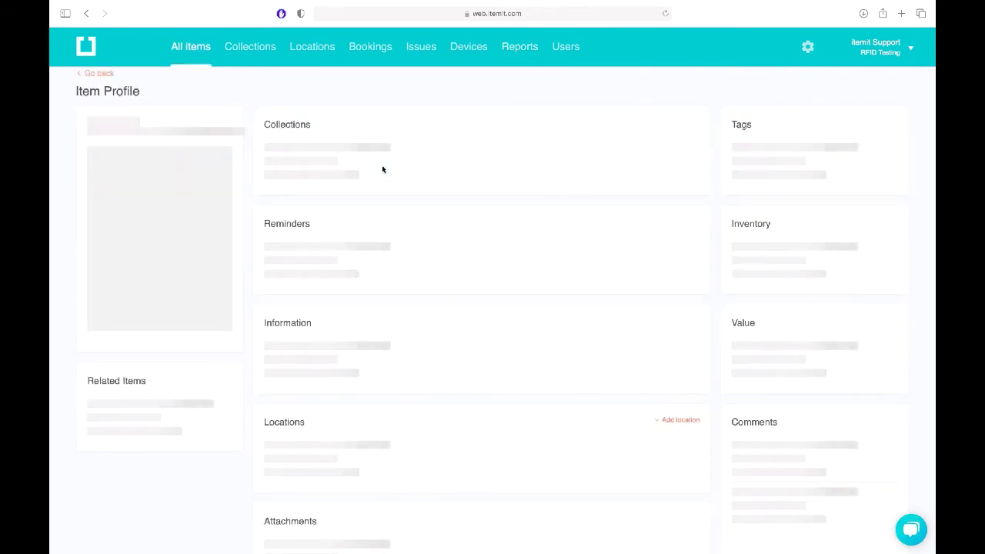
scroll(382, 165, "down", 3)
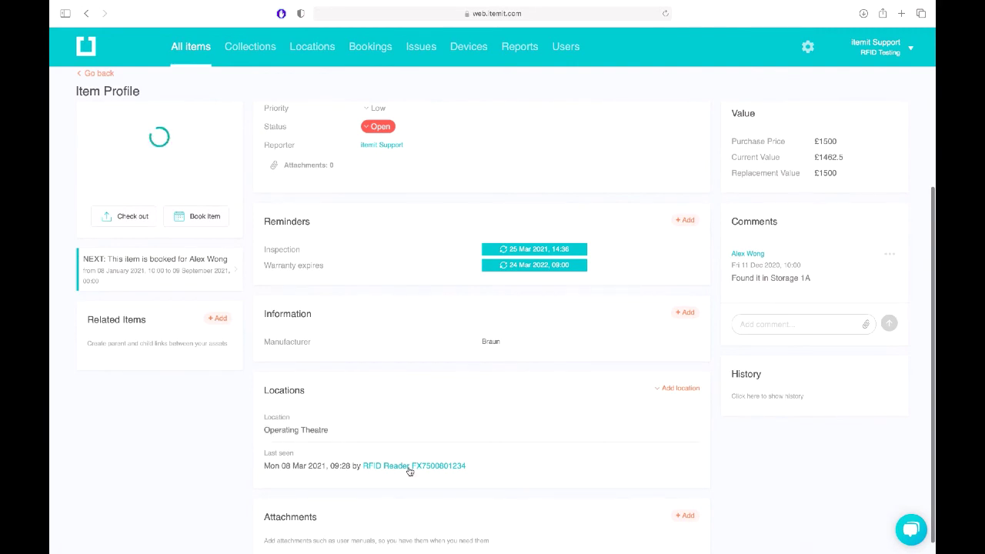
scroll(430, 472, "up", 3)
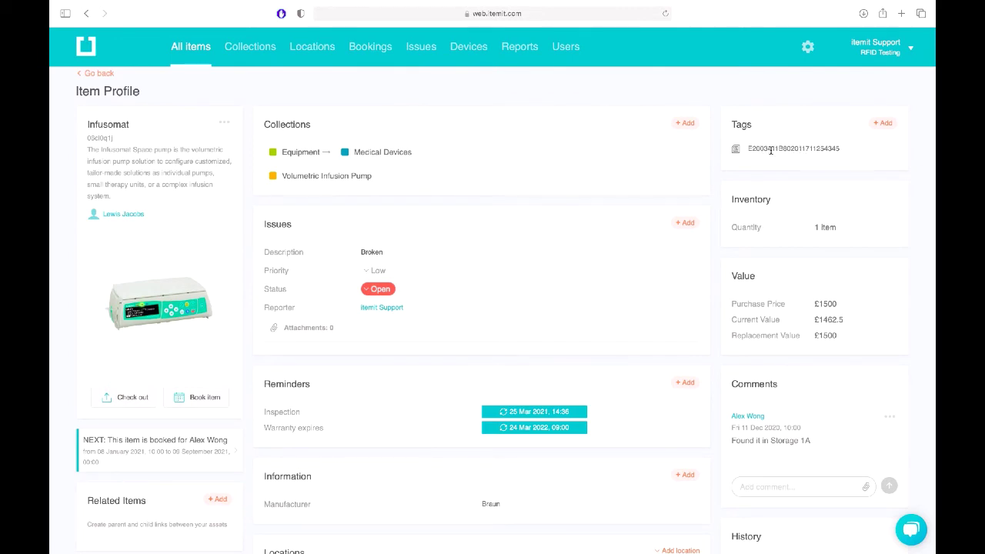
Add a fixed RFID reader with the ID FX75008014F5 to the account's devices
left_click(481, 67)
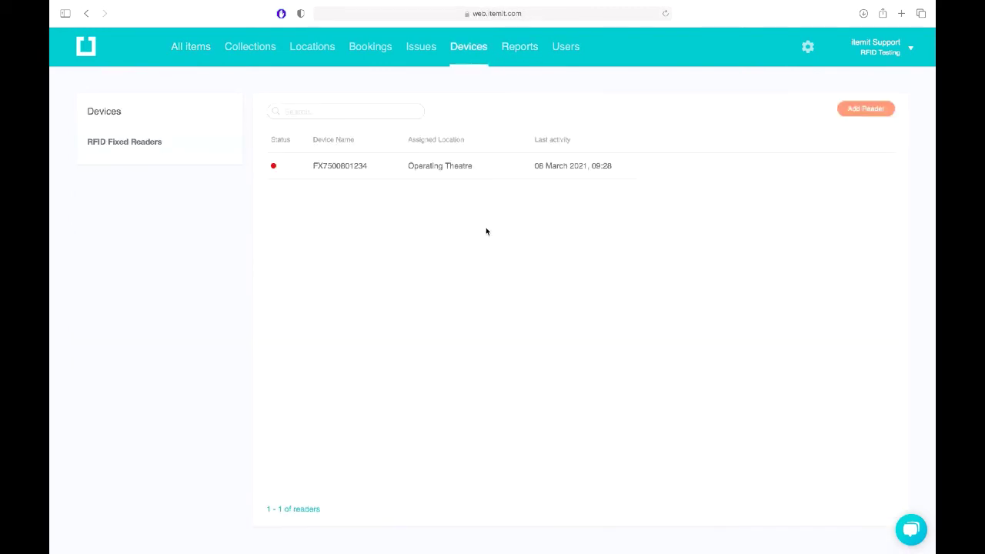
left_click(866, 108)
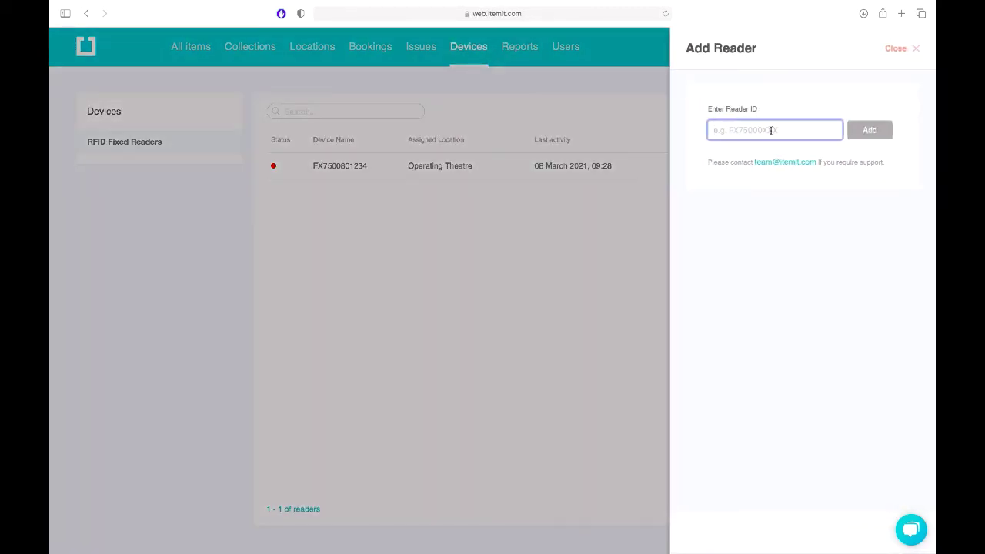
type("FX75008014F5")
left_click(885, 134)
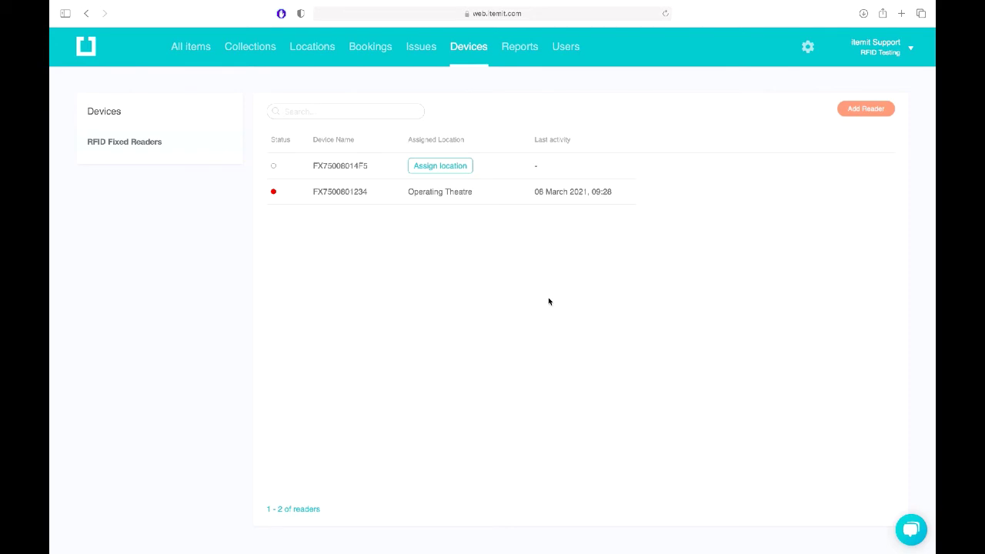
Assign the Storage location to the fixed RFID reader FX75008014F5
left_click(441, 166)
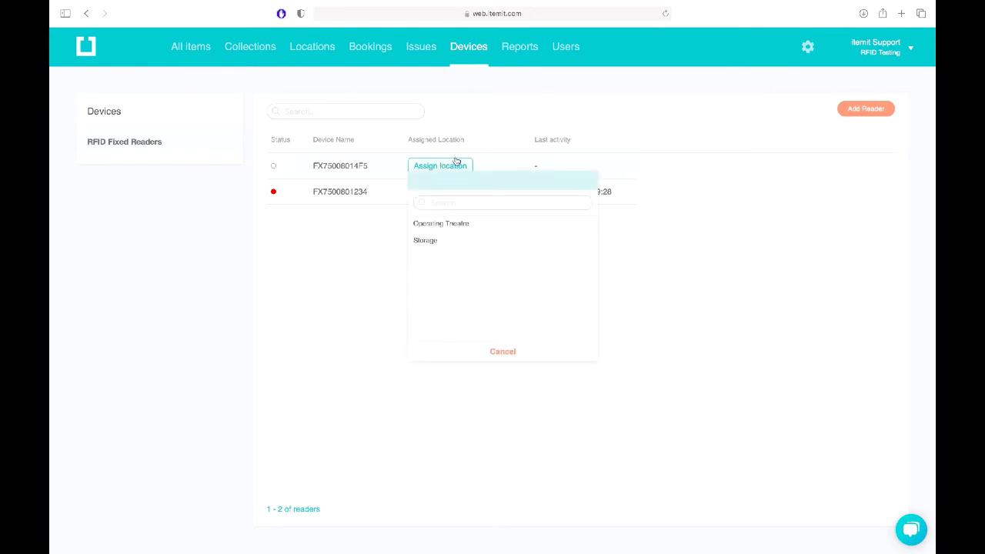
mouse_move(448, 245)
left_click(578, 243)
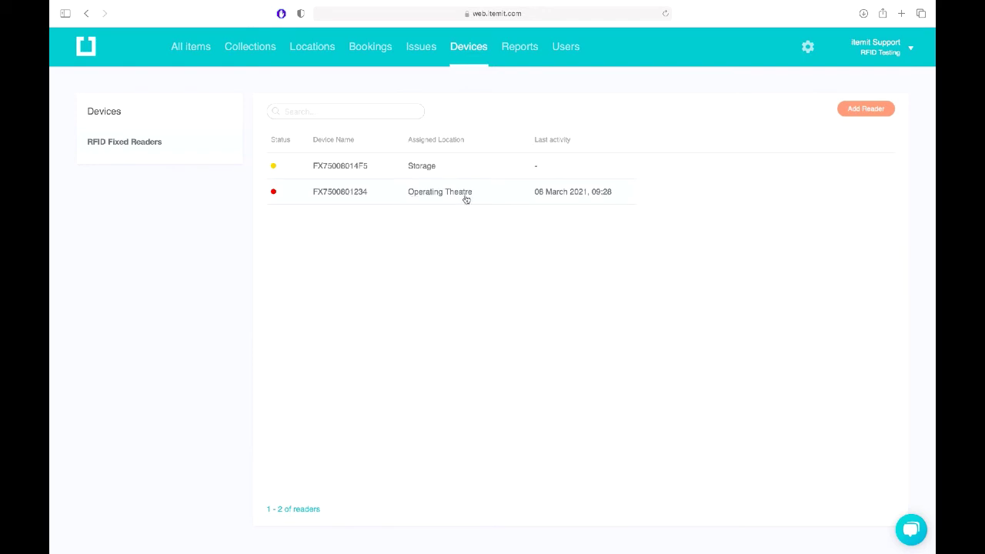
Open the details of reader FX75008014F5 and examine its uptime, connected antenna and last activity
left_click(418, 172)
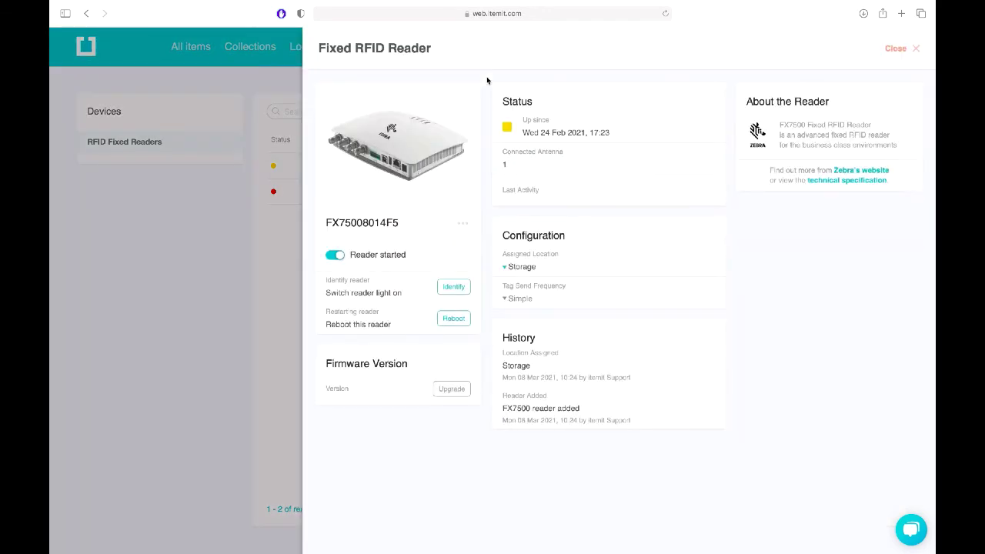
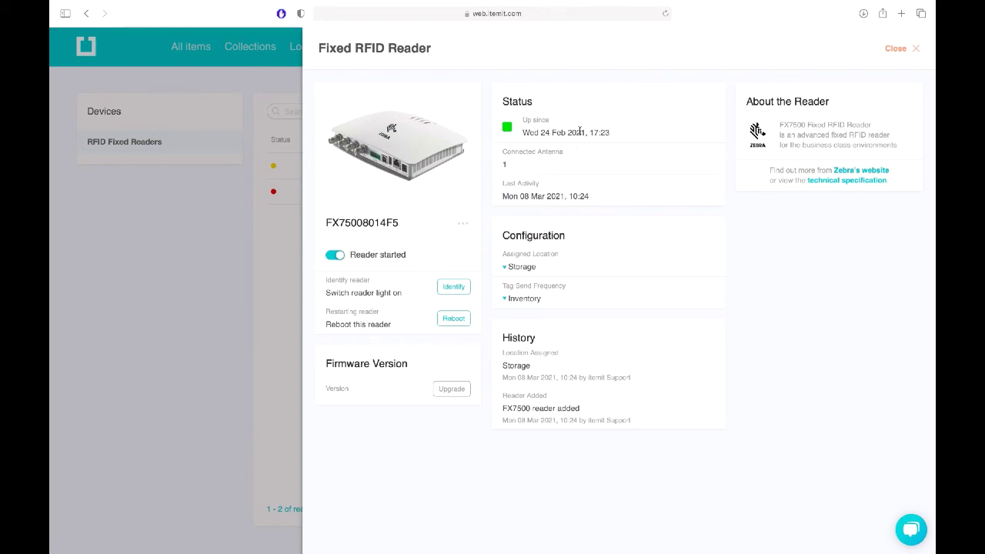
left_click_drag(523, 132, 639, 135)
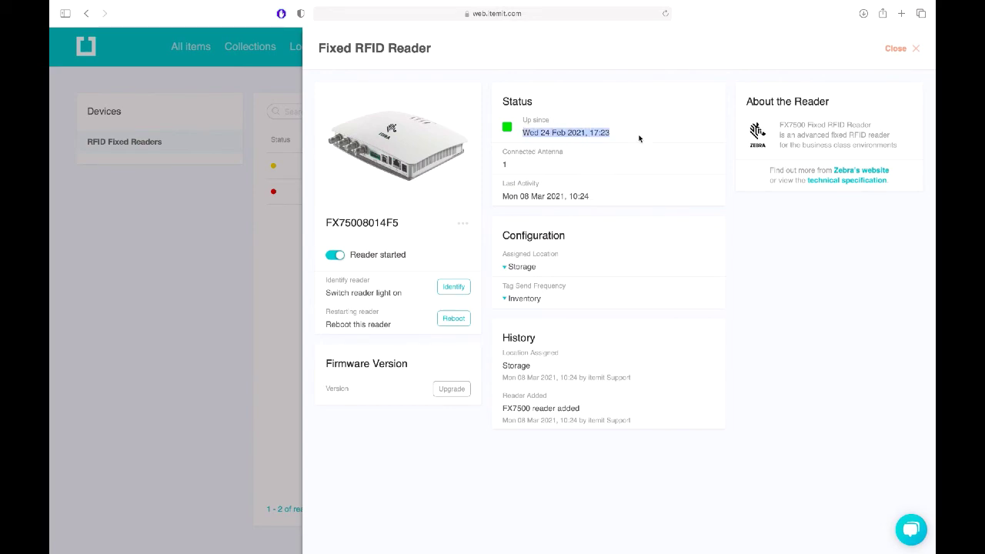
left_click(511, 169)
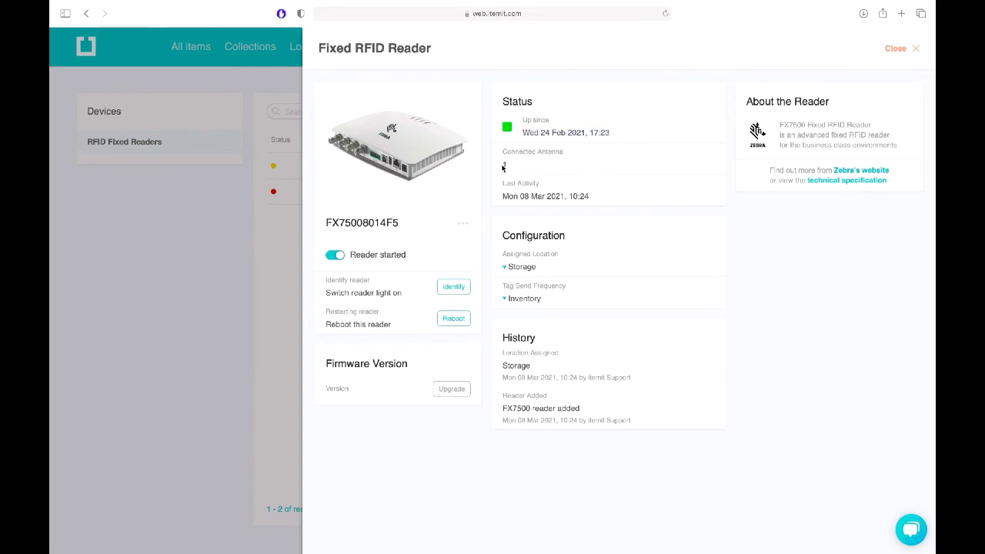
left_click_drag(502, 164, 537, 165)
left_click(536, 165)
triple_click(537, 197)
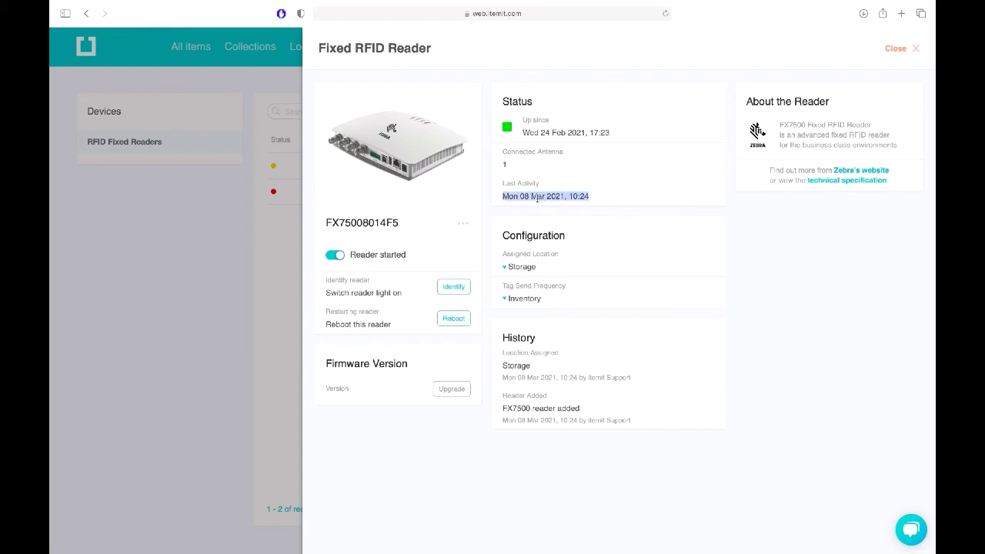
left_click(600, 194)
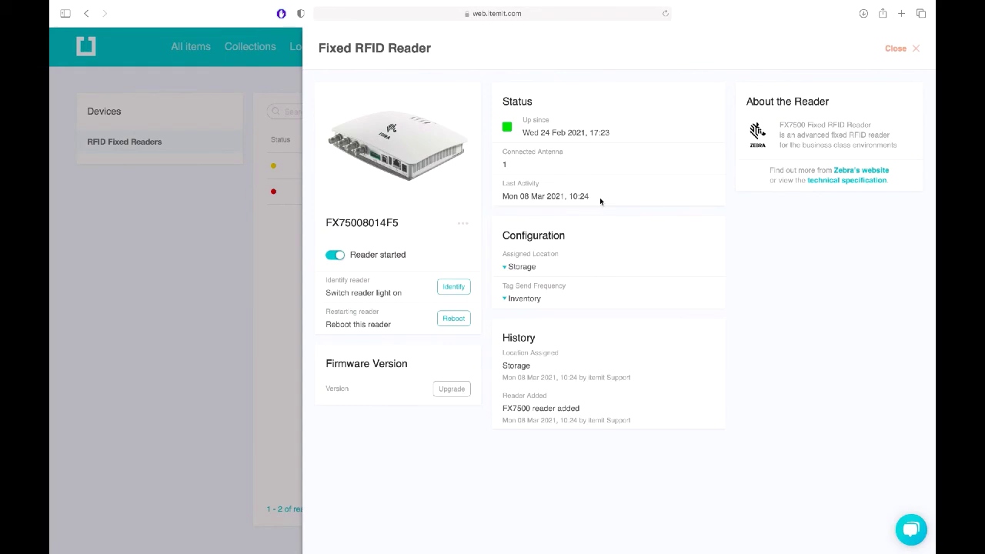
left_click_drag(599, 197, 502, 197)
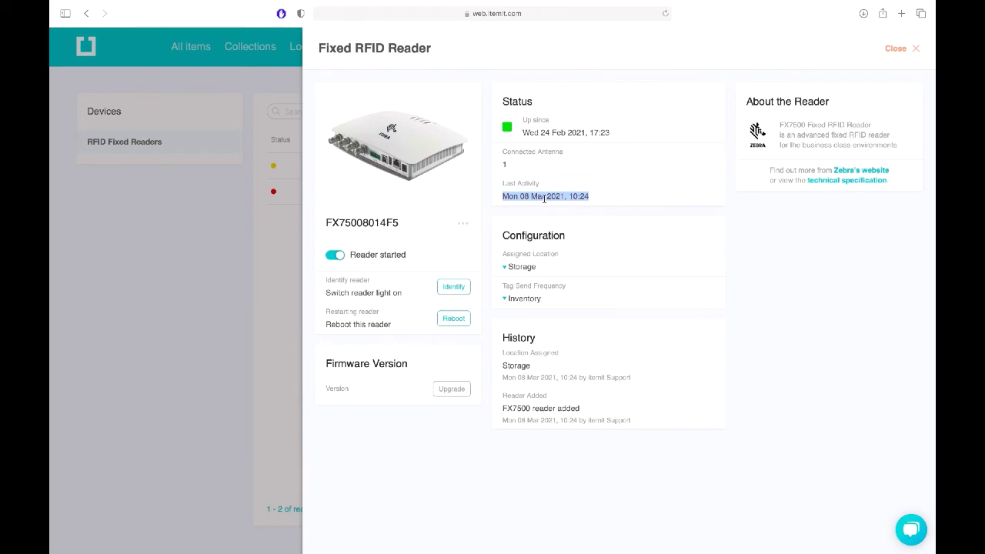
left_click(610, 199)
Review the reader's assignable locations and tag send frequency options without changing them, and close its details
left_click(513, 271)
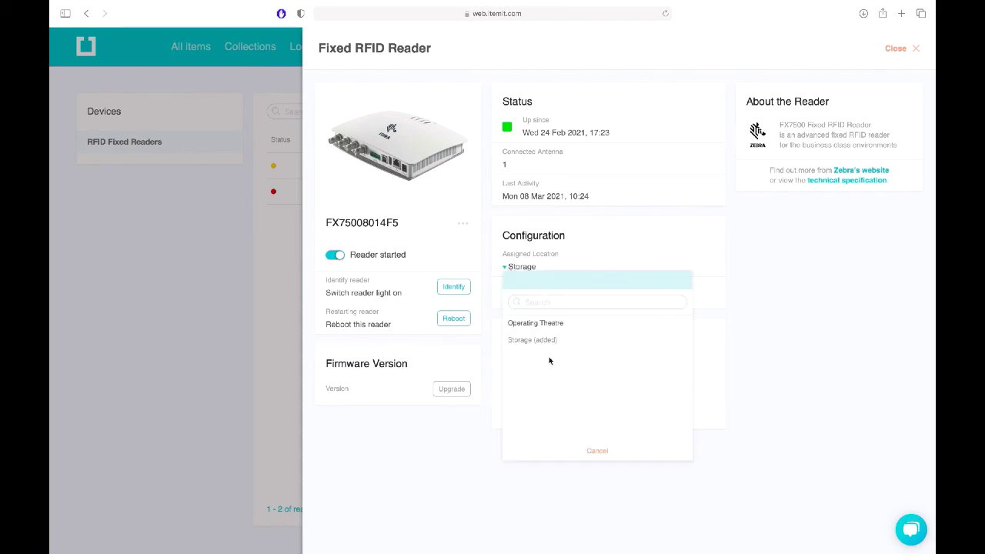
left_click(773, 322)
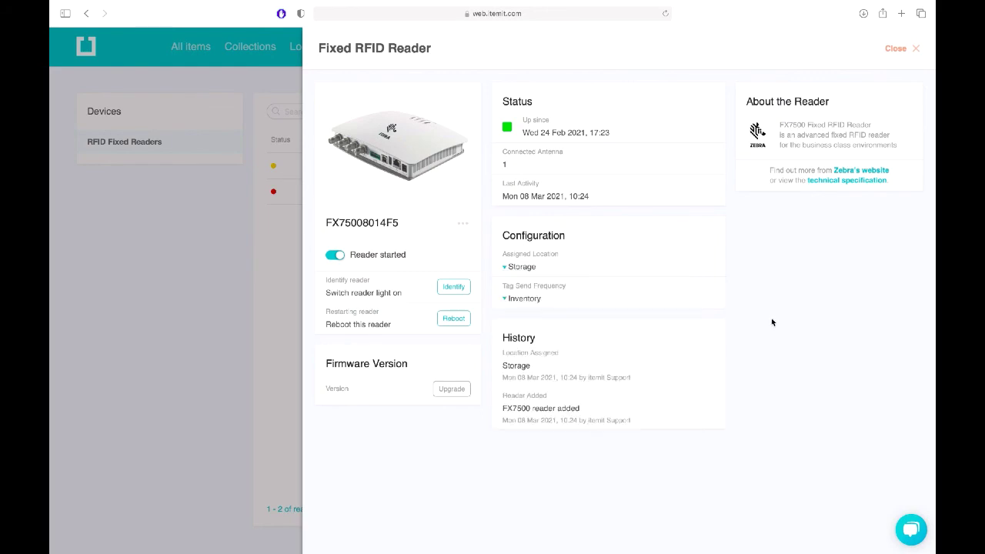
left_click(520, 304)
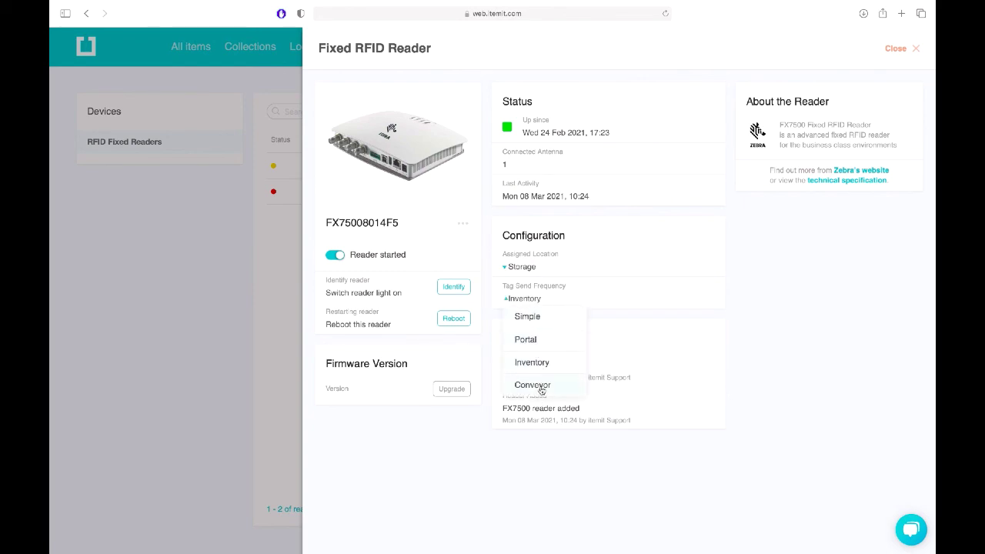
left_click(820, 326)
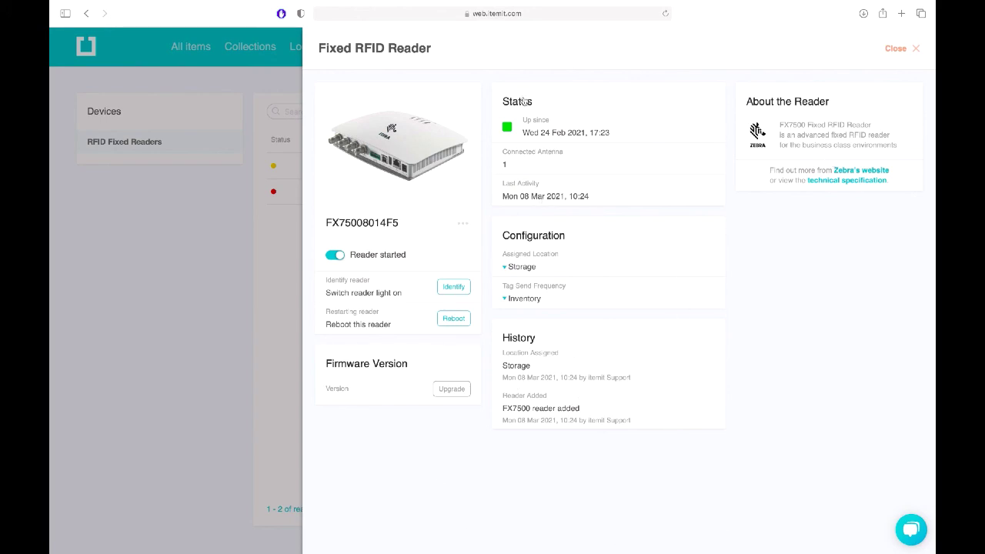
left_click(917, 52)
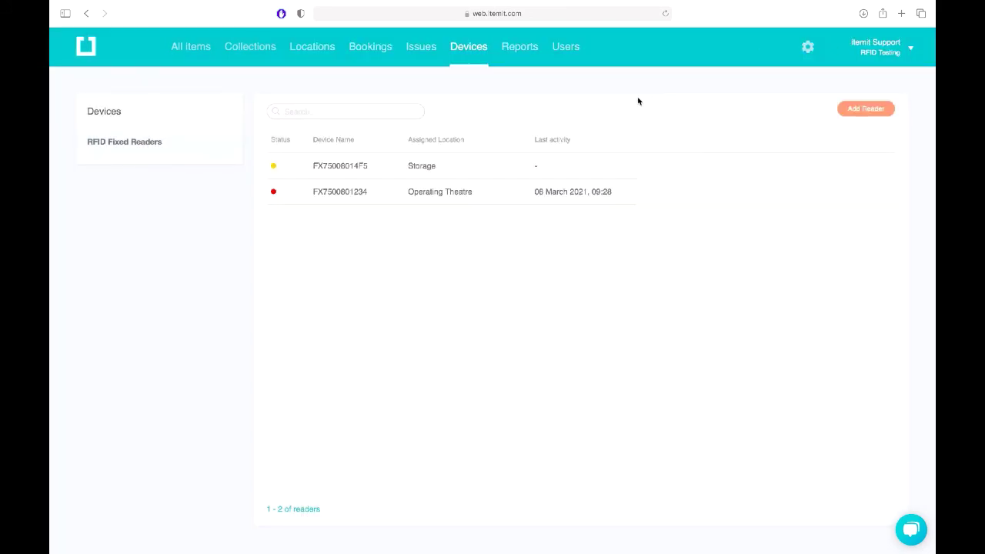
View the RFID Demo report and check the location and last-seen record in the profile of Infusomat 06cl0q1j
left_click(515, 47)
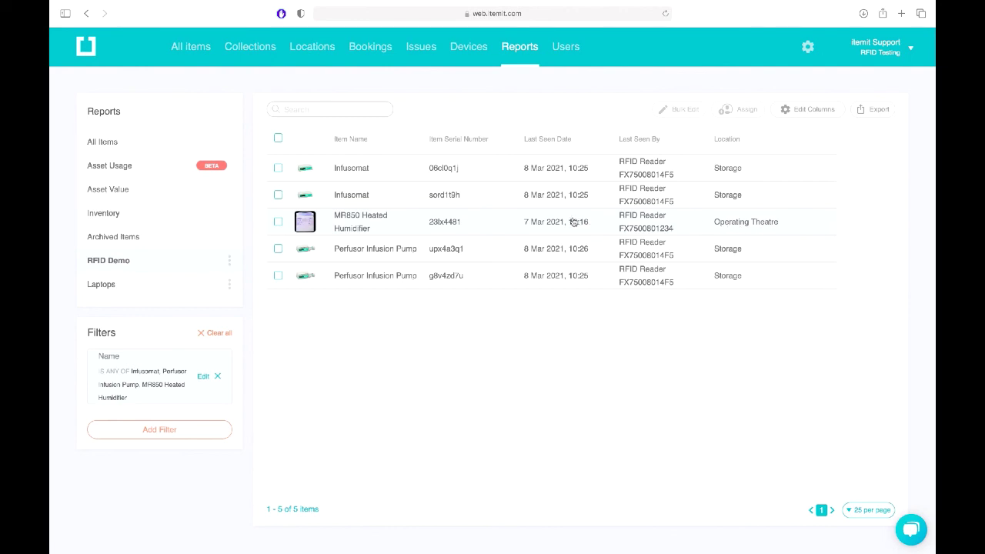
left_click(362, 167)
scroll(481, 243, "down", 3)
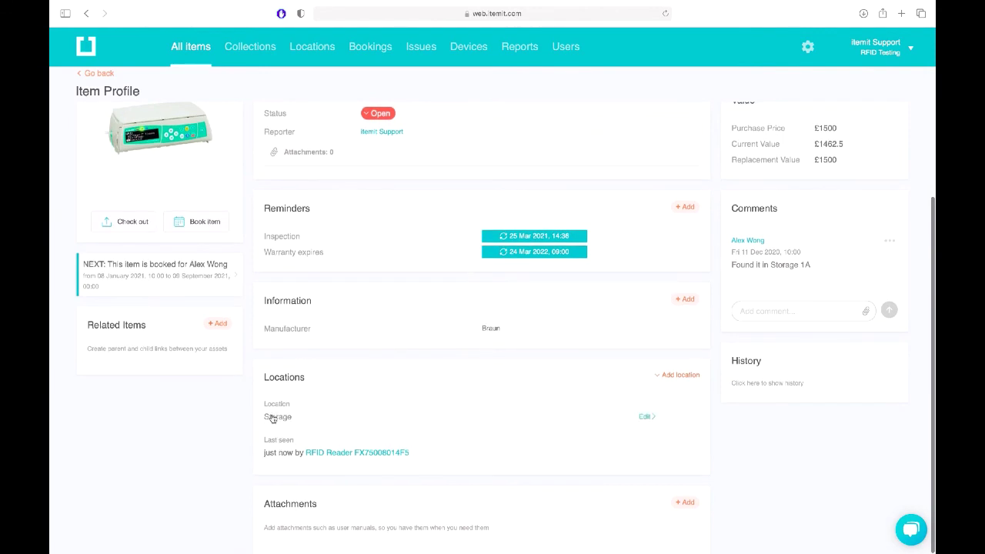
scroll(318, 447, "up", 3)
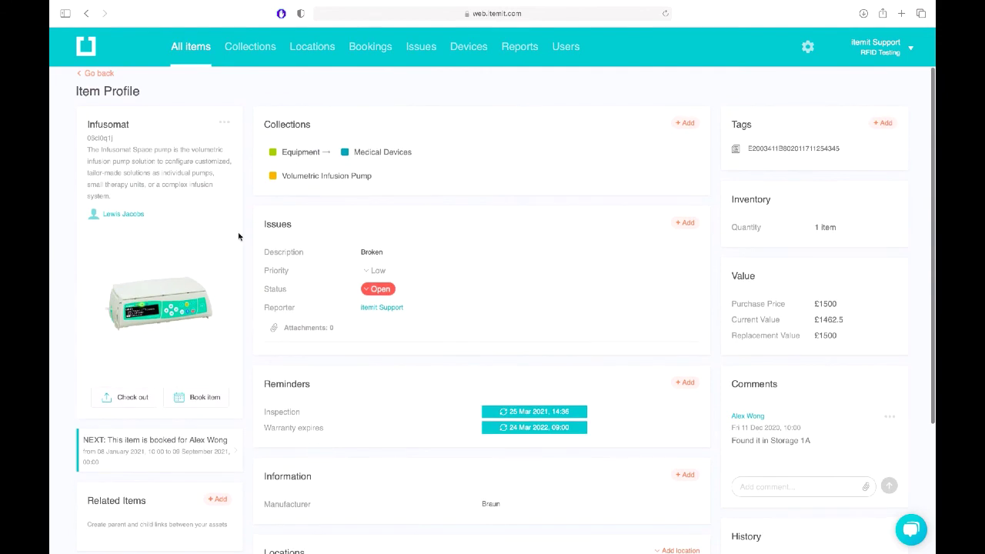
Return to the list of fixed RFID readers to check their status and last activity
left_click(470, 51)
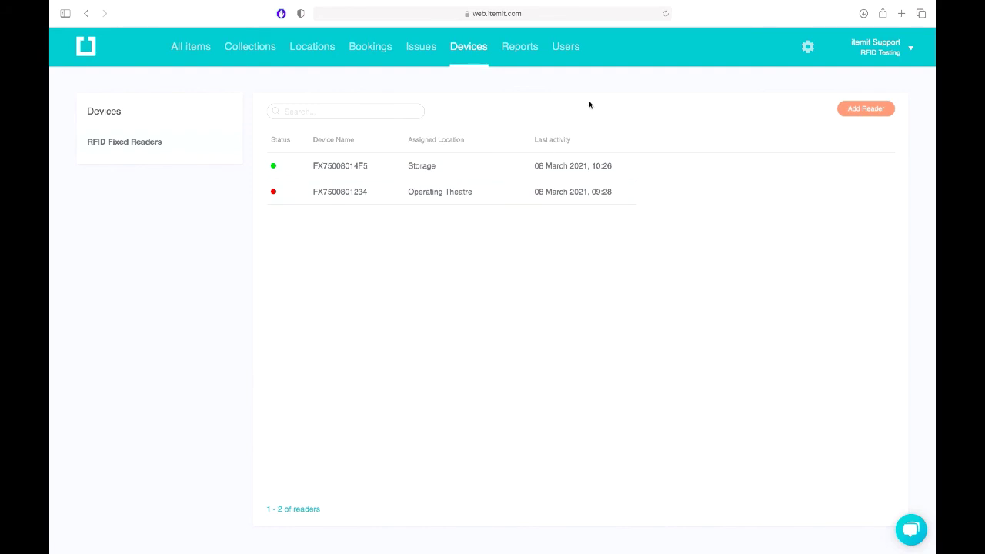
left_click(519, 48)
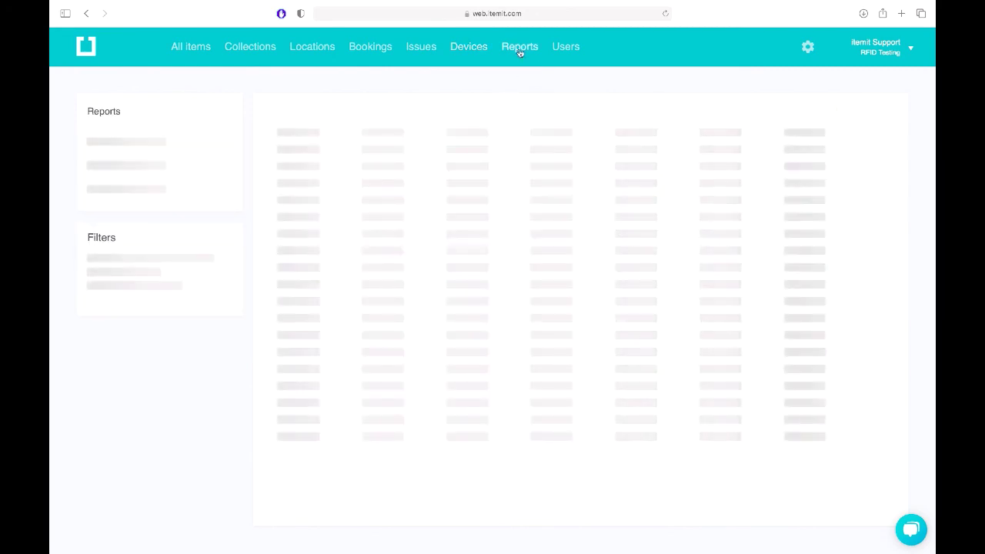
left_click(469, 47)
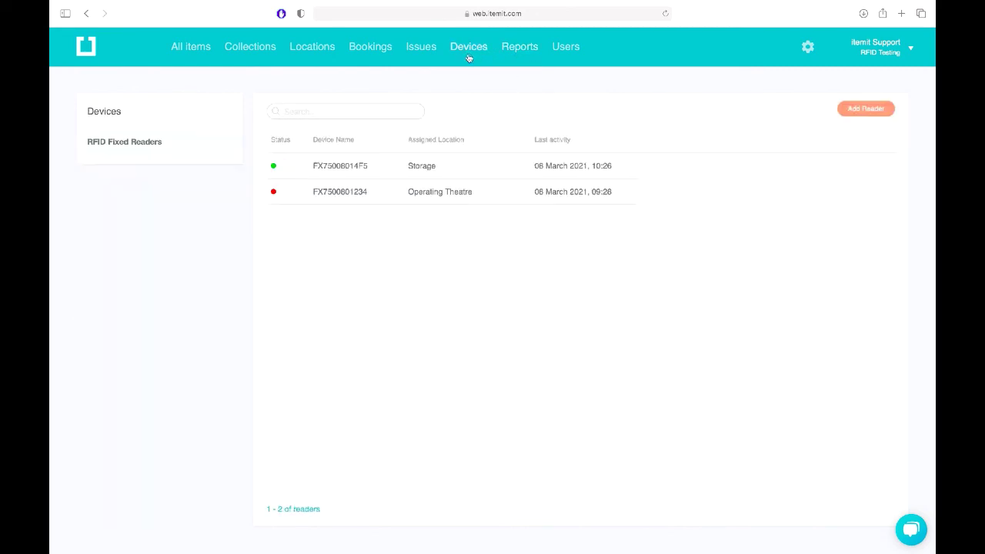